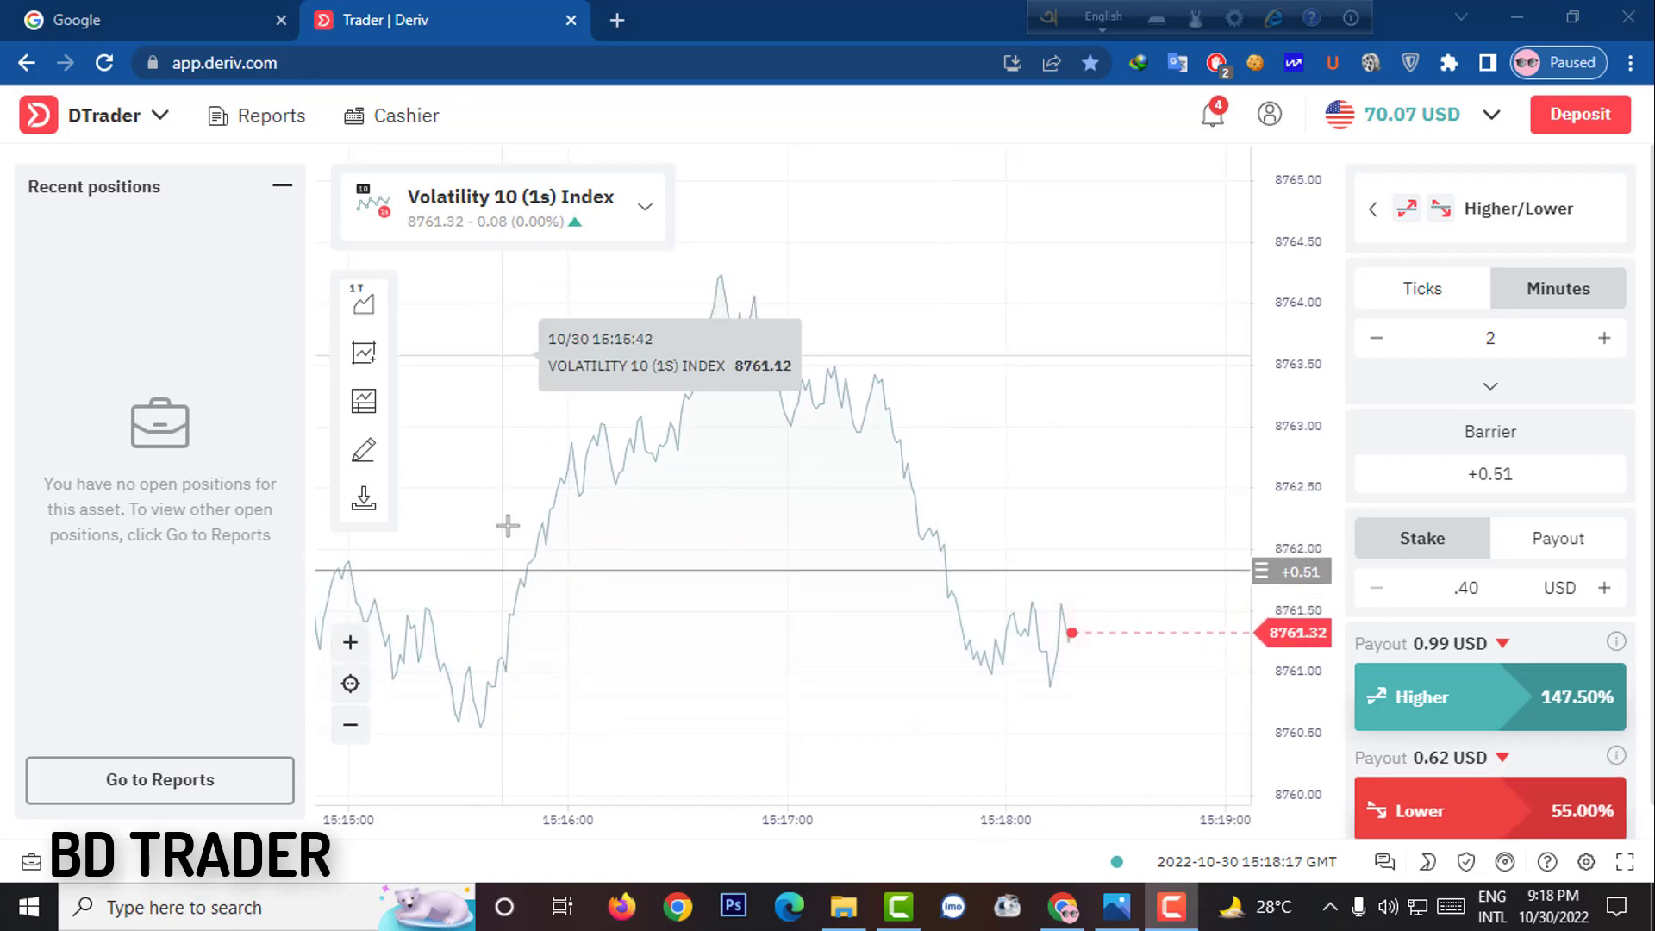
- Open the DTrader menu in the top bar to list the available Deriv platforms
{"action": "left_click", "coordinate": [158, 115]}
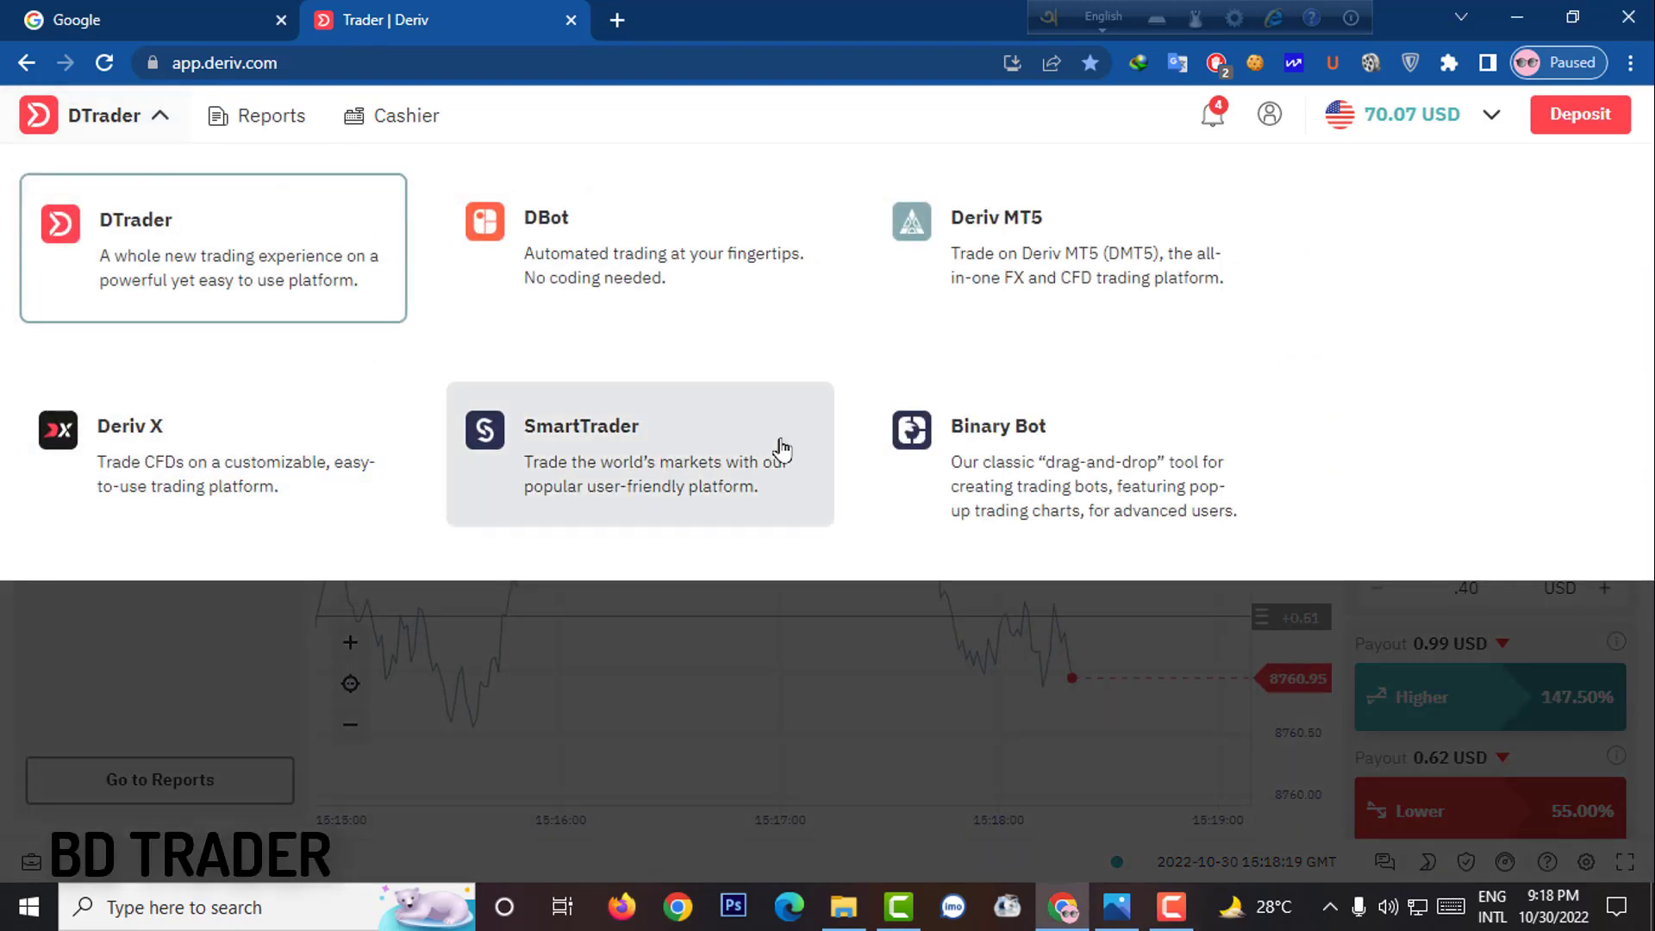
- Switch to SmartTrader and display the Bear Market Index Rise/Fall price chart
{"action": "left_click", "coordinate": [562, 450]}
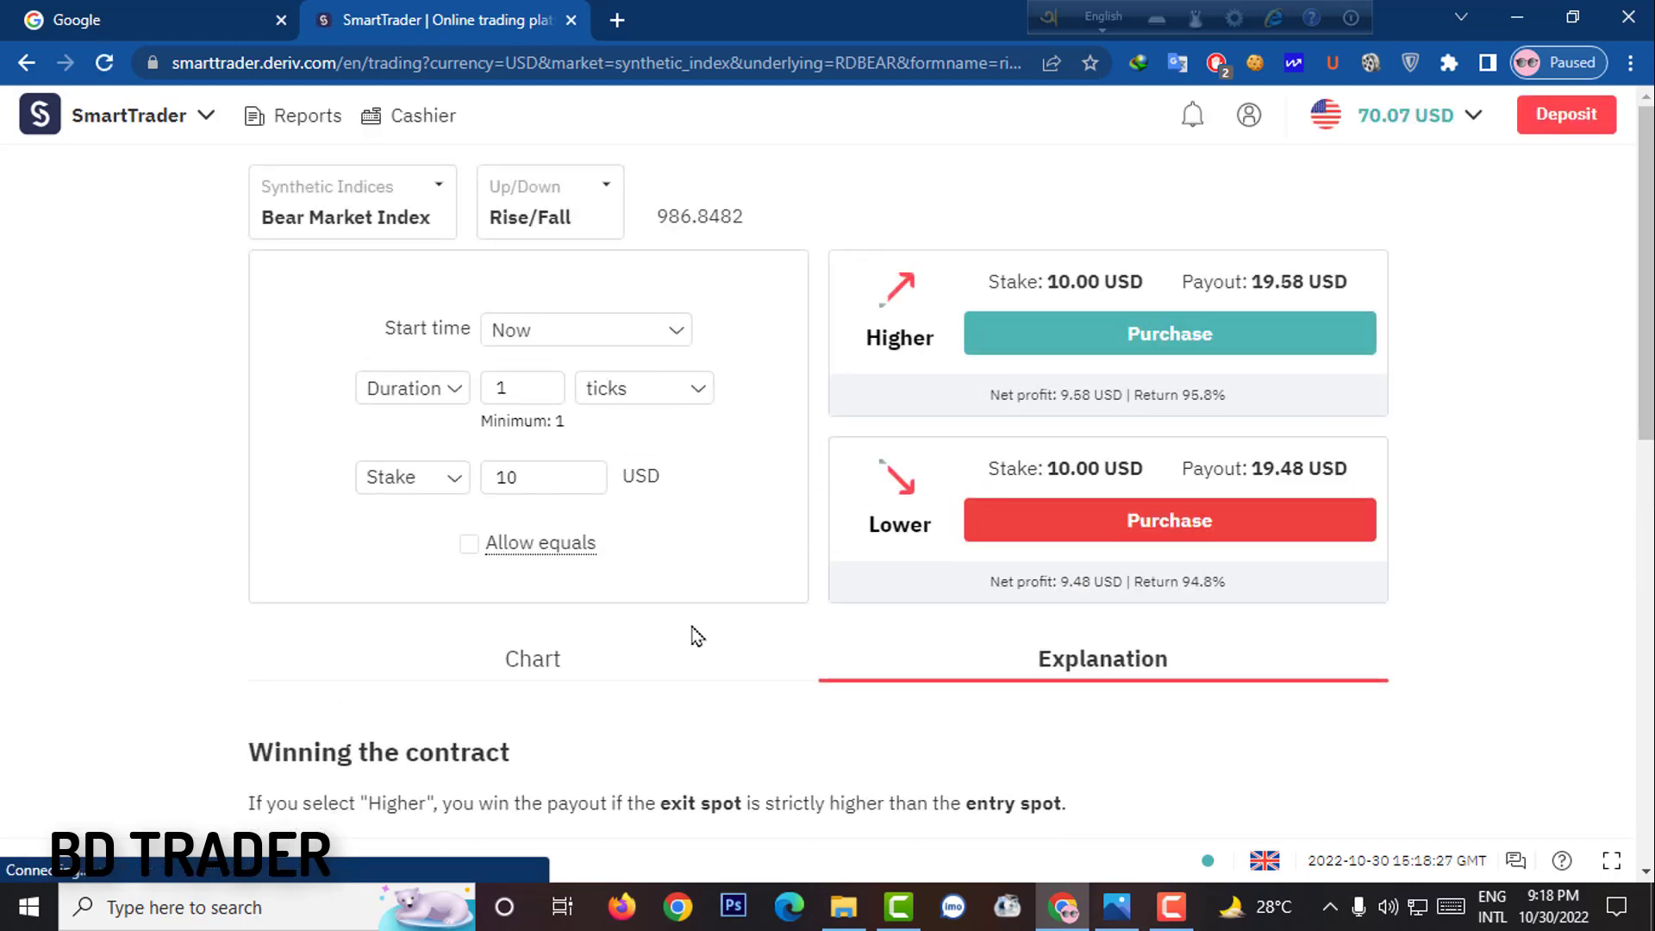
{"action": "left_click", "coordinate": [528, 671]}
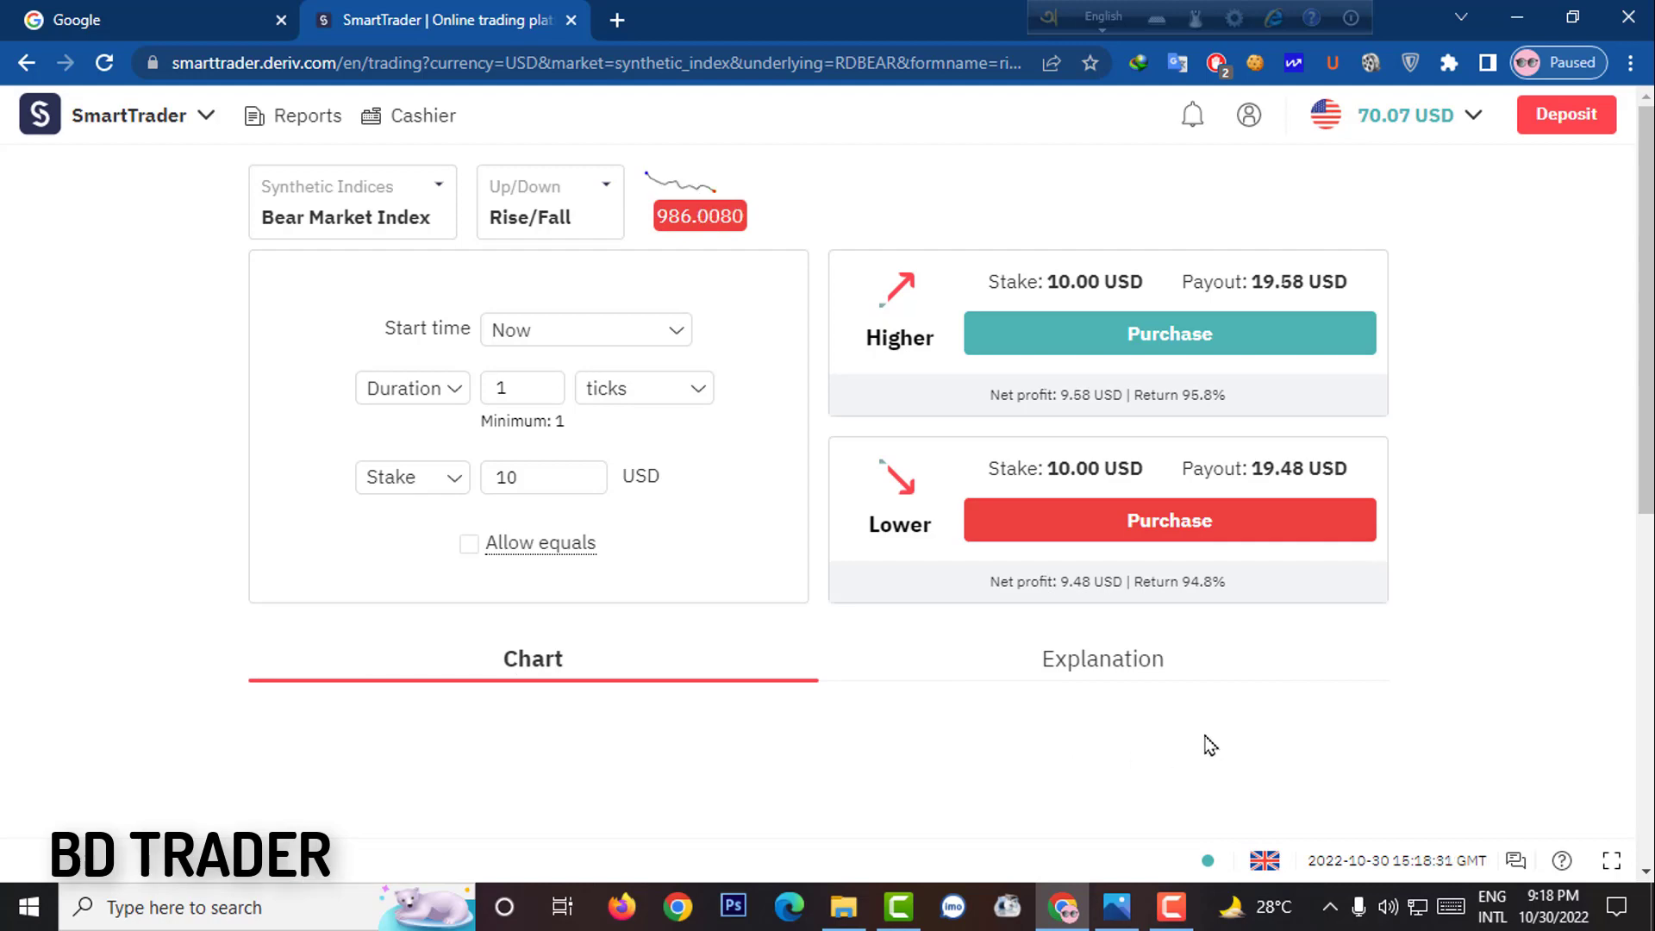
{"action": "scroll", "coordinate": [1205, 747], "scroll_direction": "down", "scroll_amount": 1}
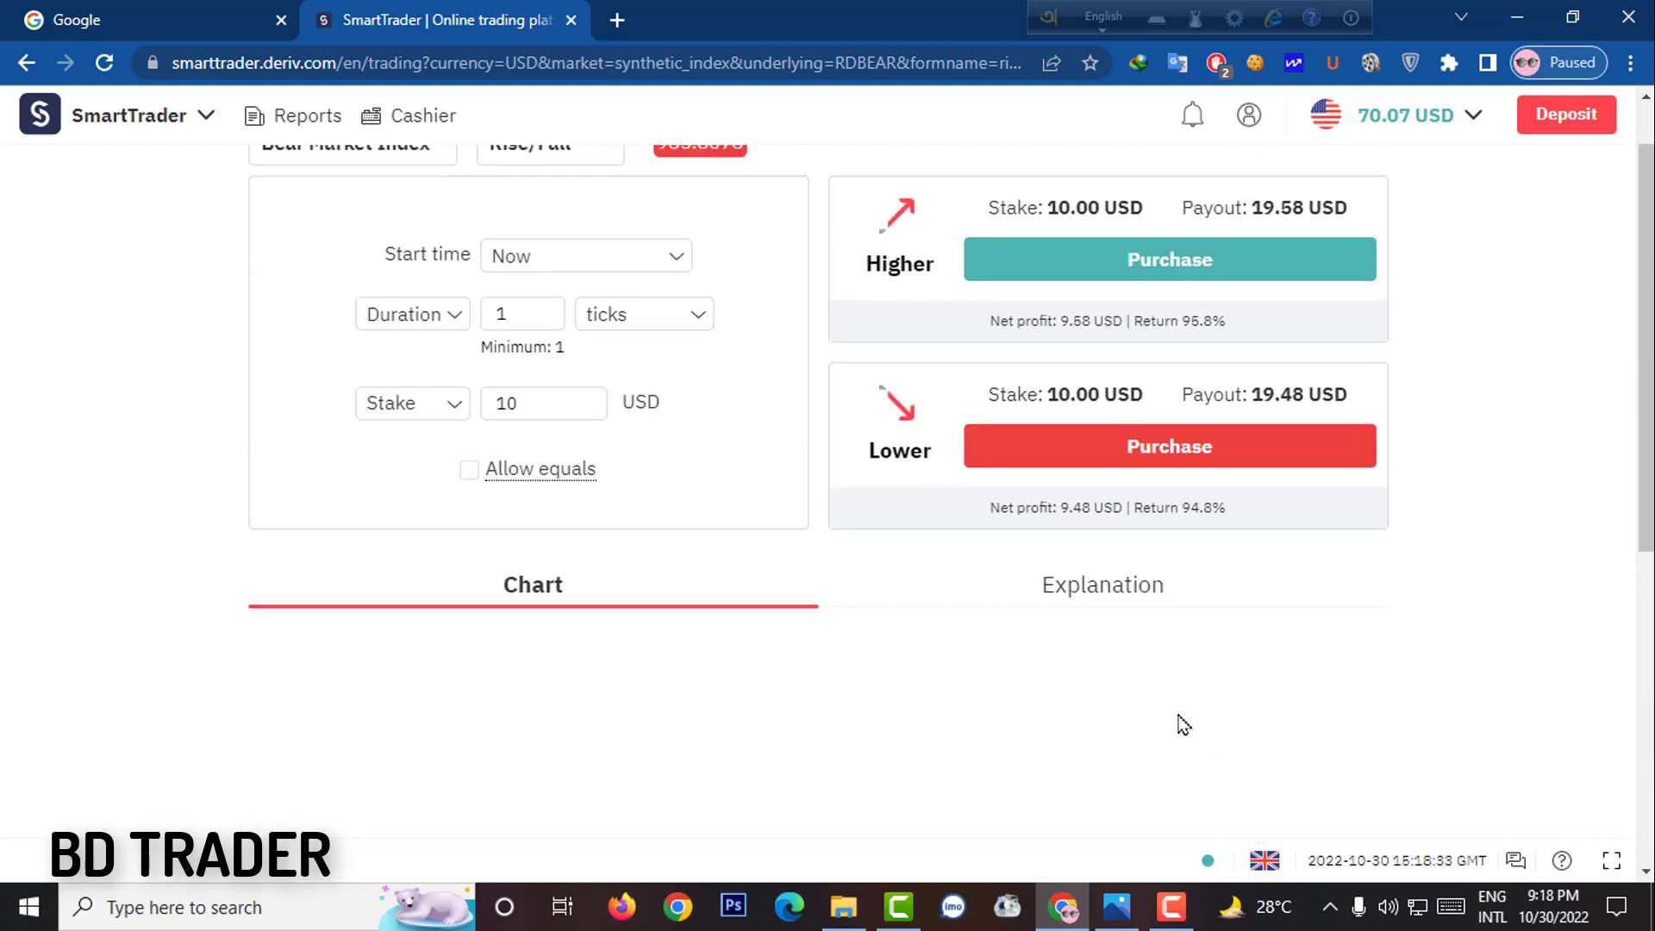
{"action": "scroll", "coordinate": [901, 681], "scroll_direction": "up", "scroll_amount": 1}
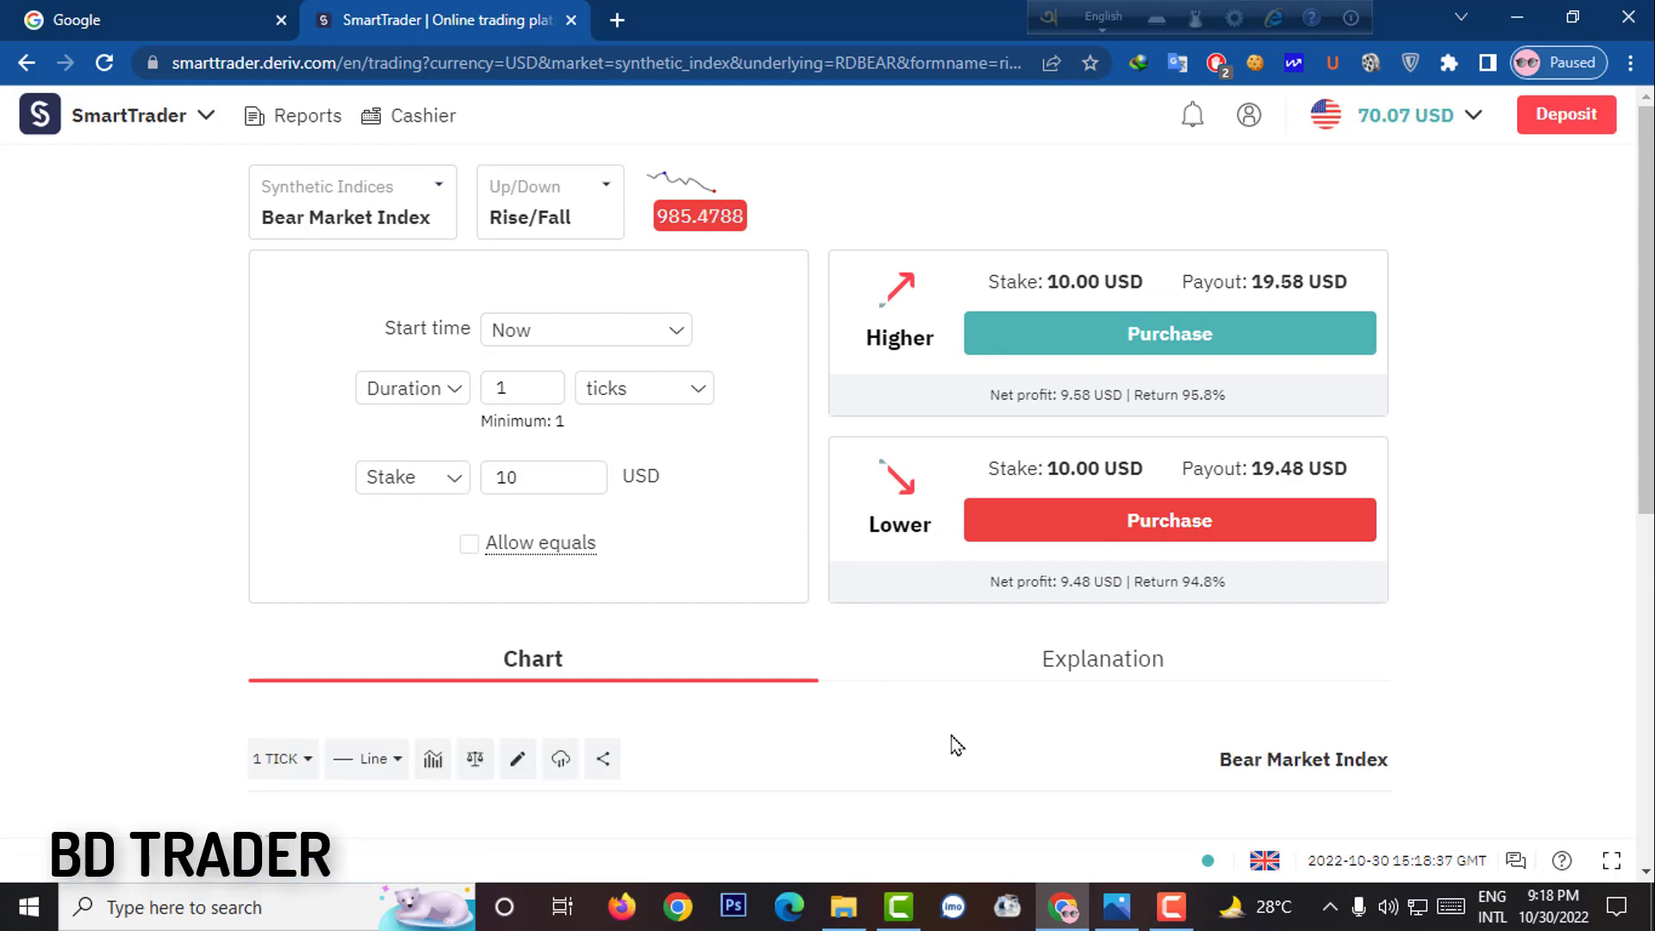
{"action": "scroll", "coordinate": [957, 733], "scroll_direction": "down", "scroll_amount": 5}
{"action": "scroll", "coordinate": [948, 728], "scroll_direction": "down", "scroll_amount": 3}
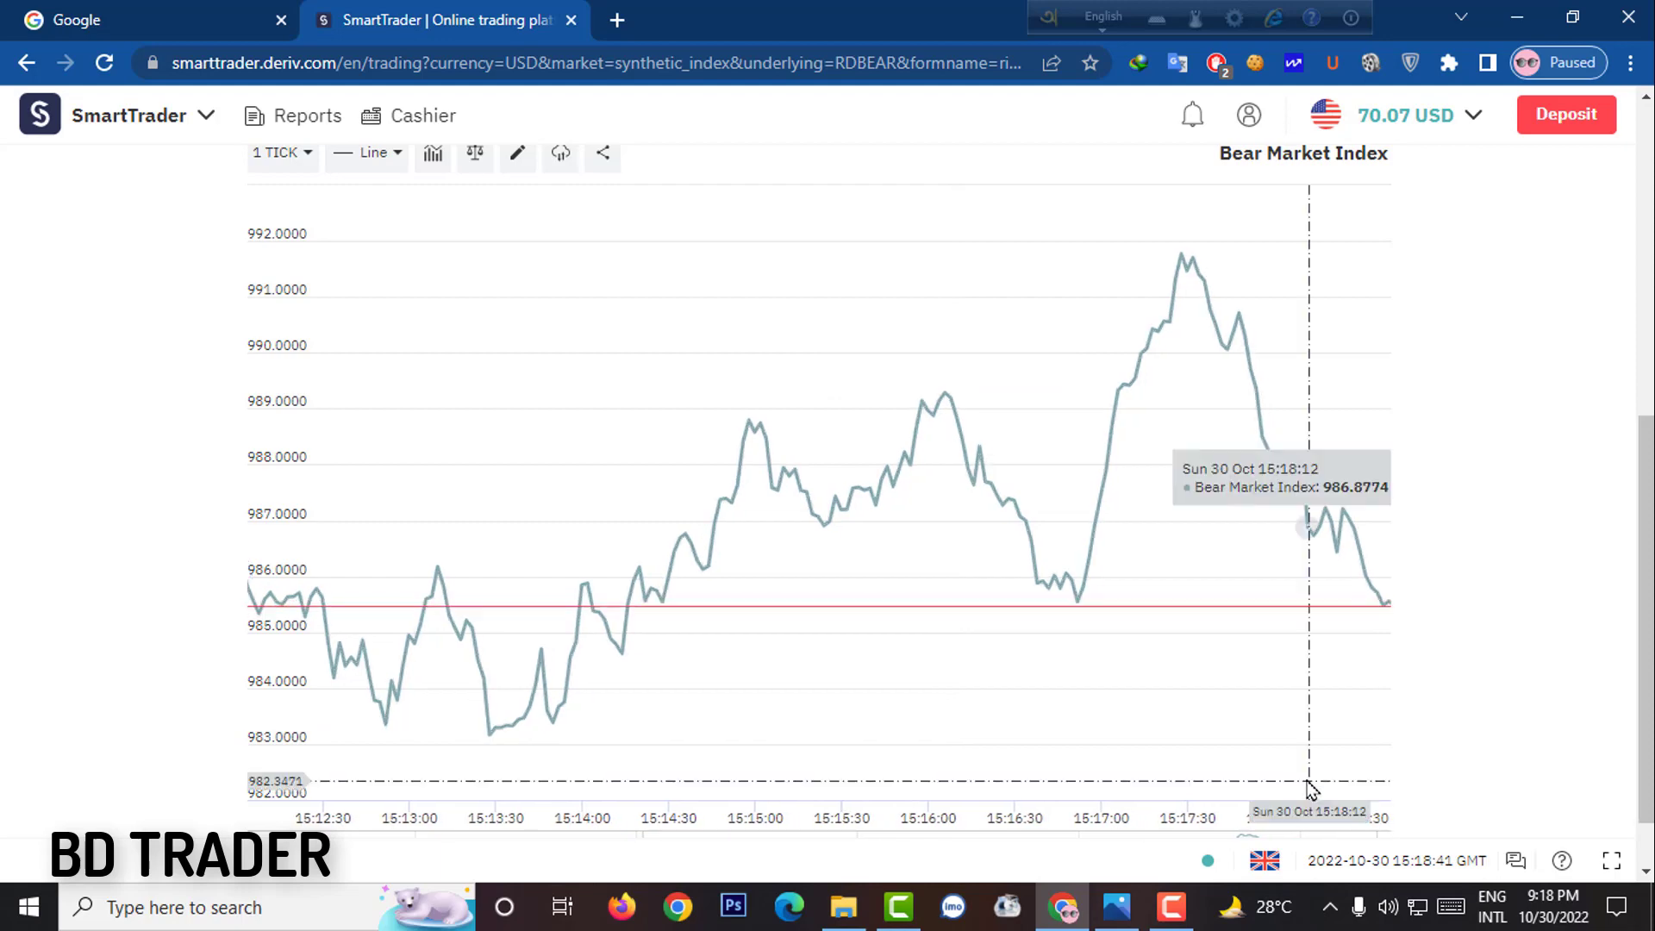
{"action": "scroll", "coordinate": [1293, 759], "scroll_direction": "down", "scroll_amount": 1}
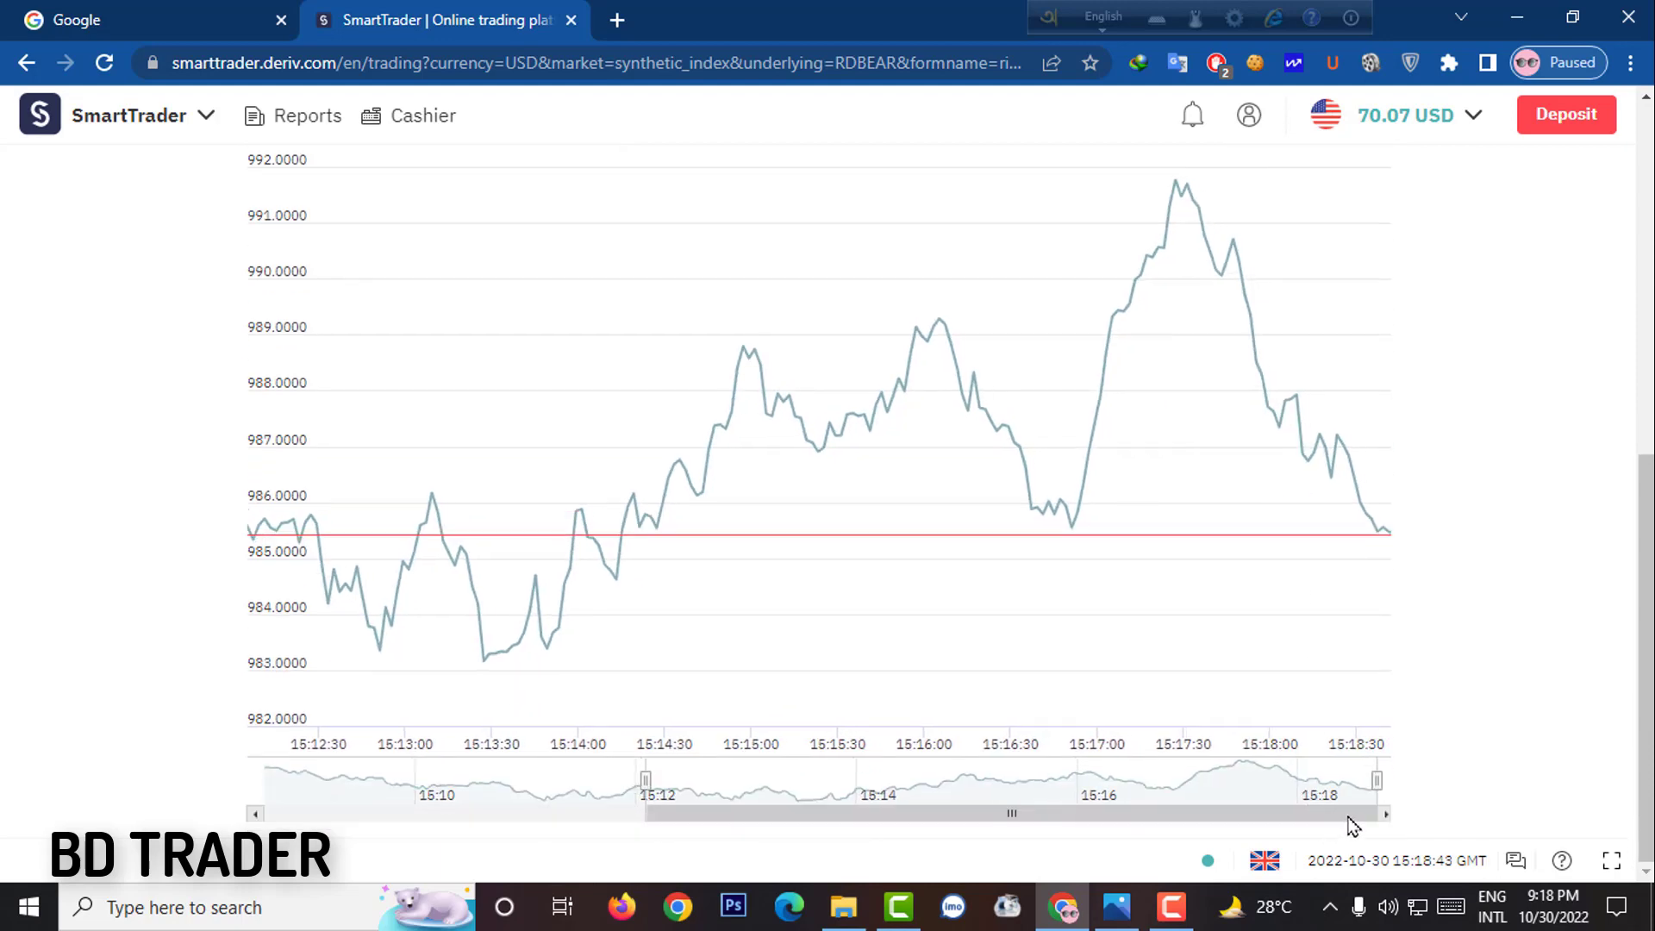
{"action": "scroll", "coordinate": [1398, 764], "scroll_direction": "up", "scroll_amount": 5}
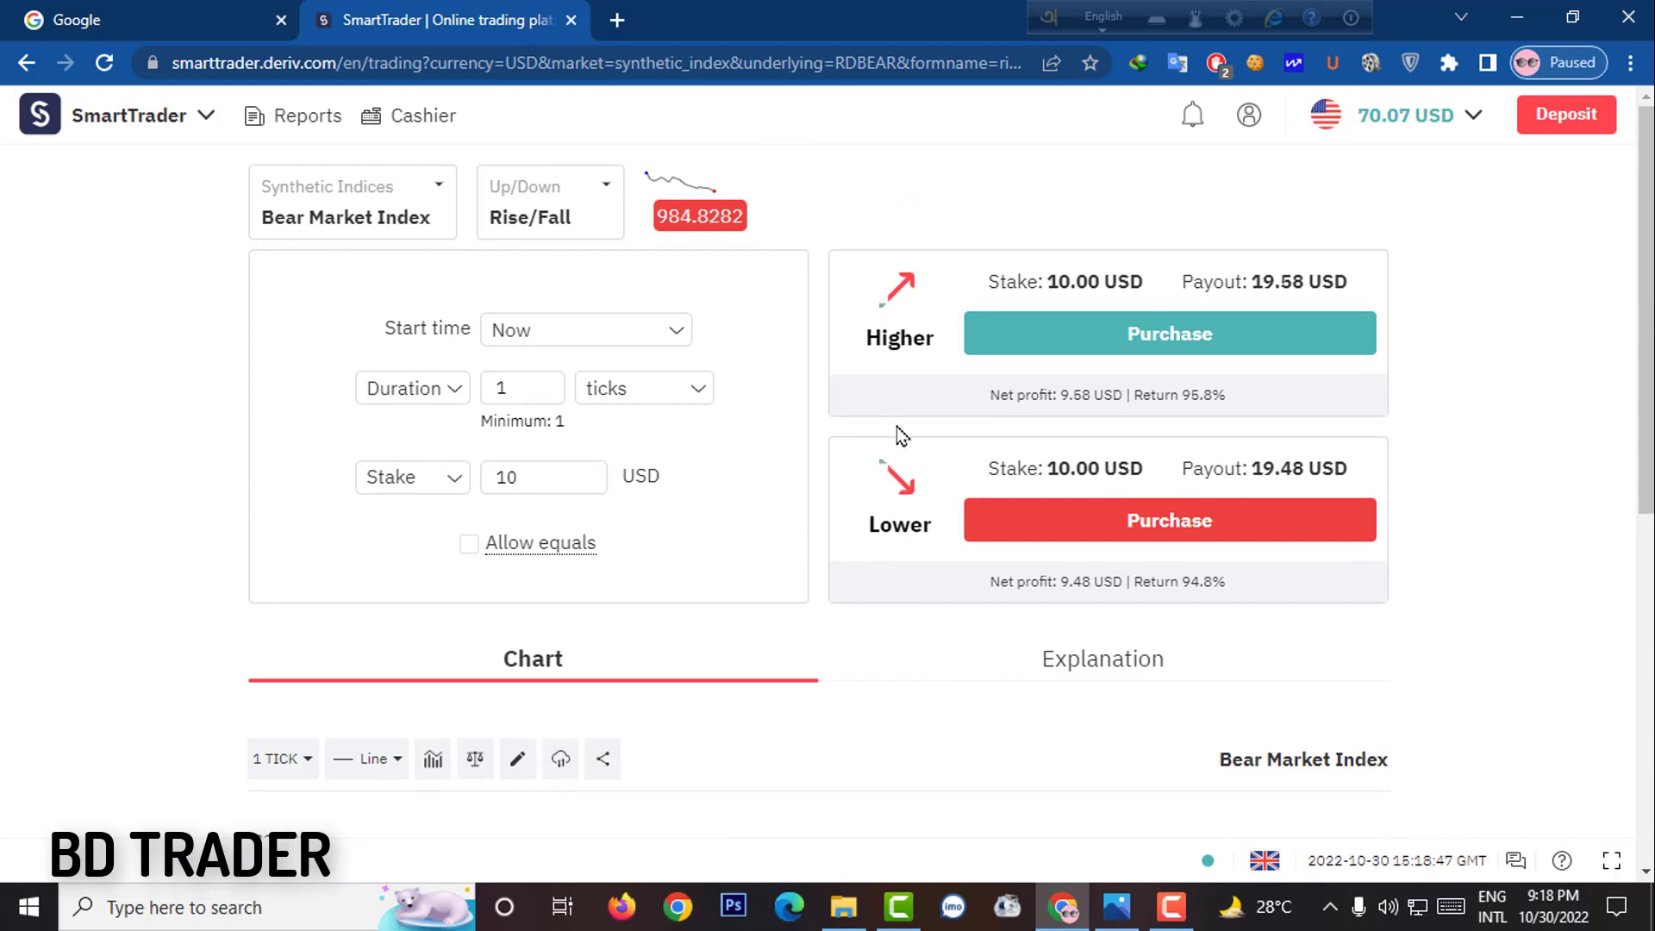
{"action": "scroll", "coordinate": [903, 586], "scroll_direction": "down", "scroll_amount": 5}
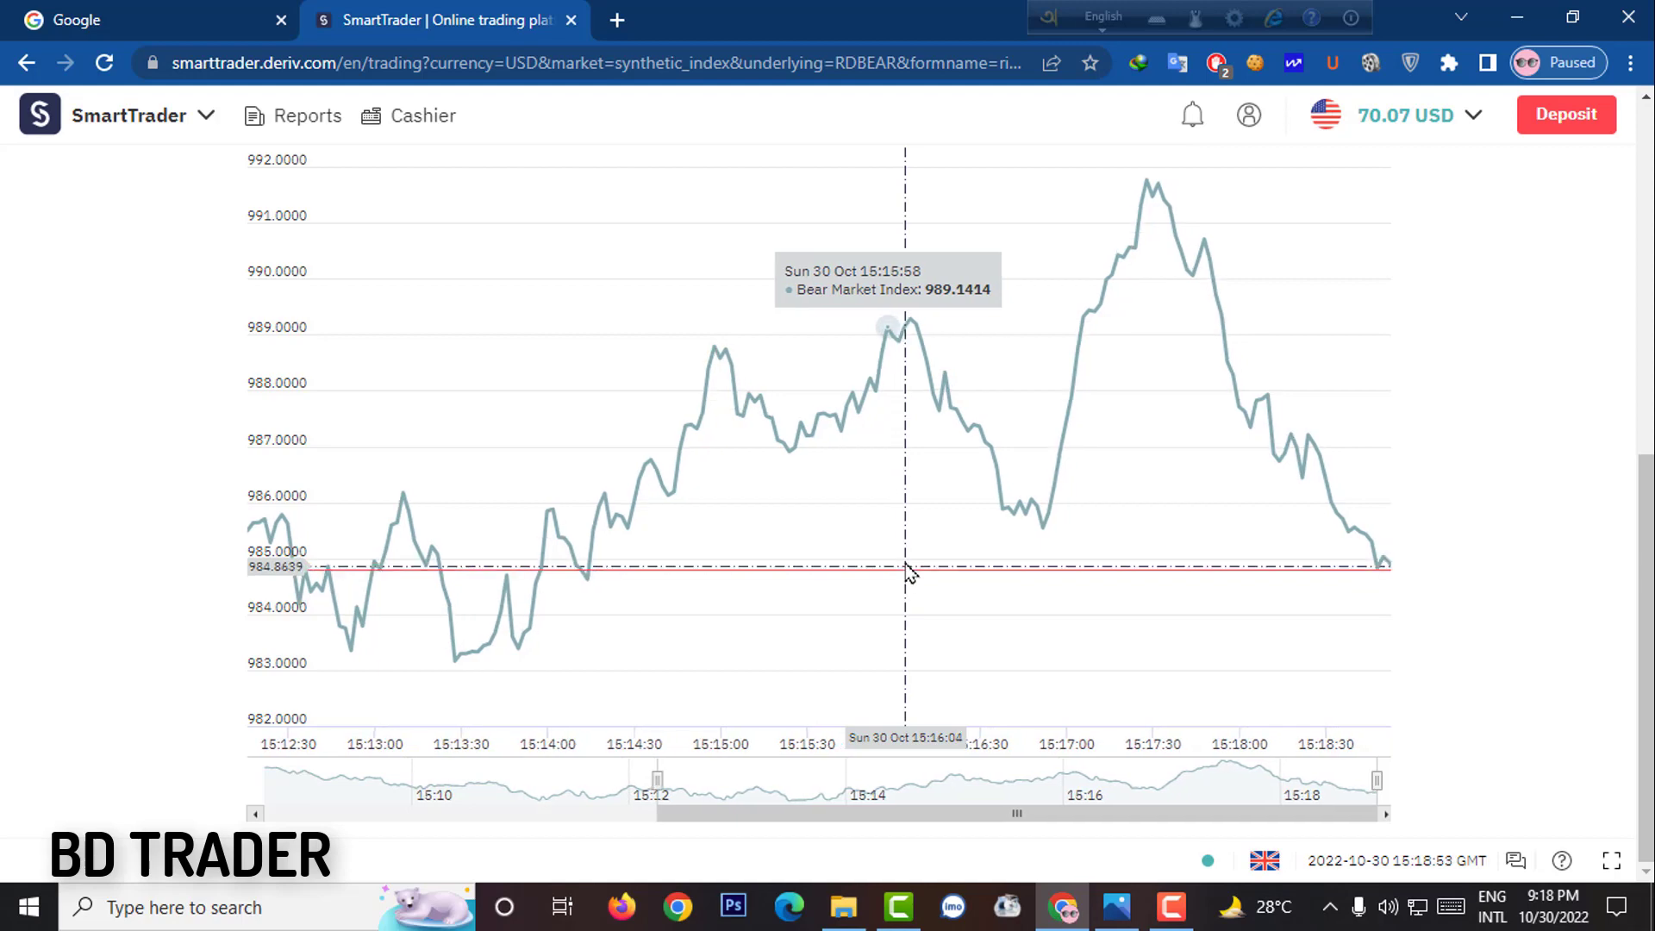
{"action": "scroll", "coordinate": [905, 569], "scroll_direction": "up", "scroll_amount": 5}
- Cut the stake from 10 to 1 USD and buy a one-tick Higher contract
{"action": "left_click", "coordinate": [556, 481]}
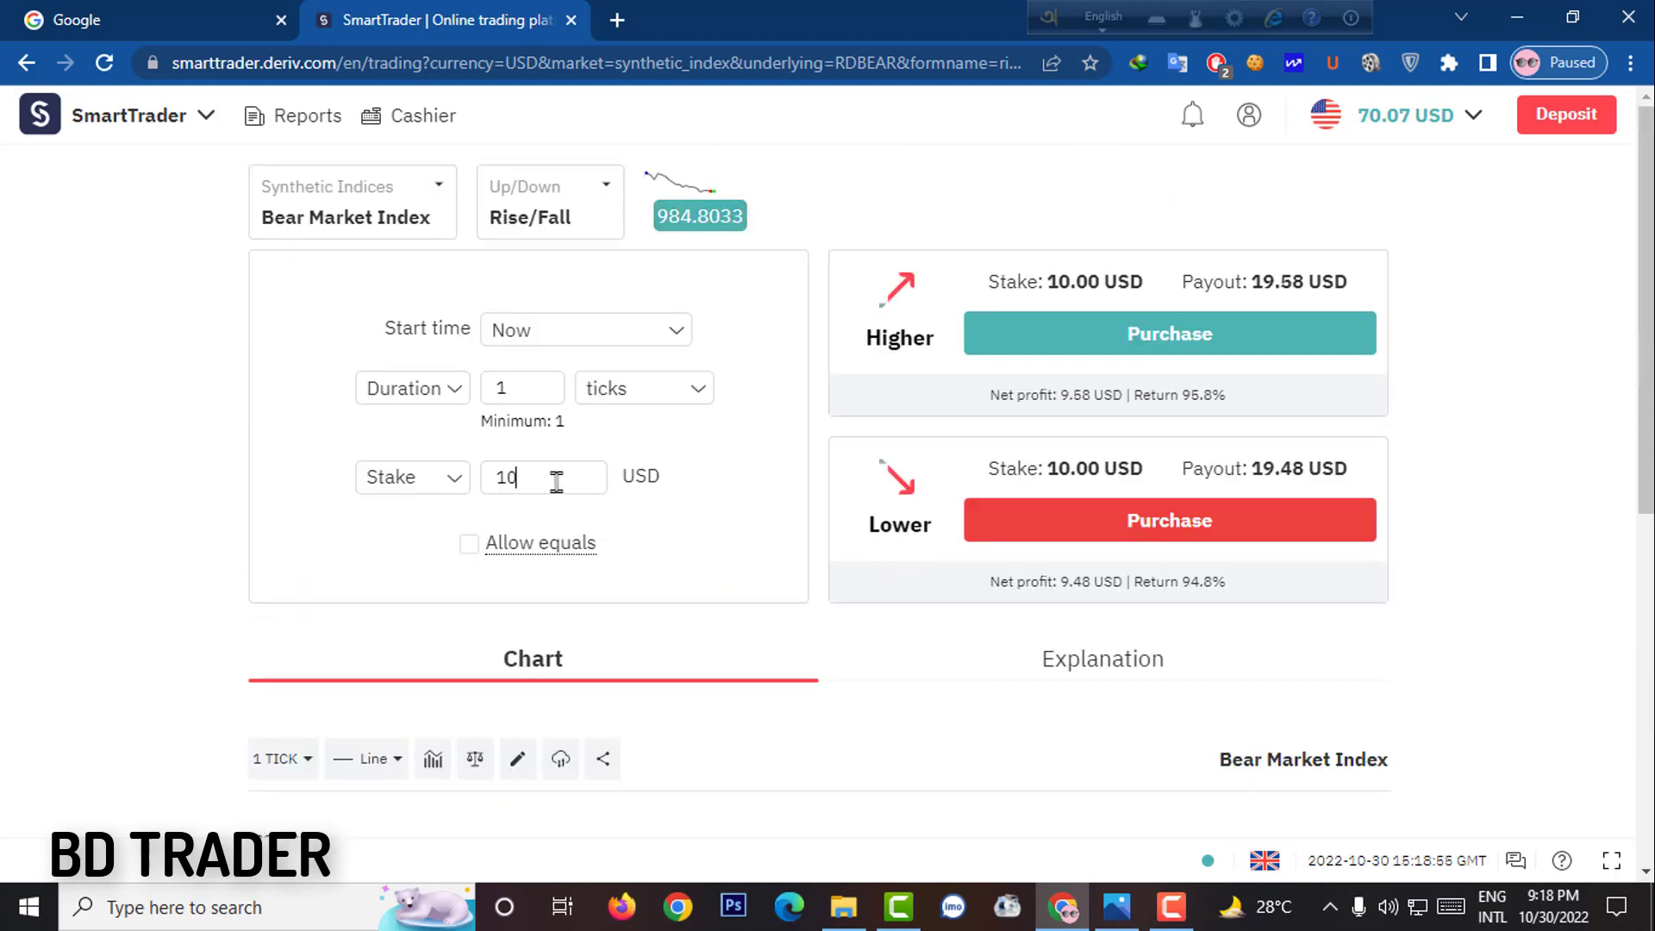
{"action": "key", "text": "BackSpace"}
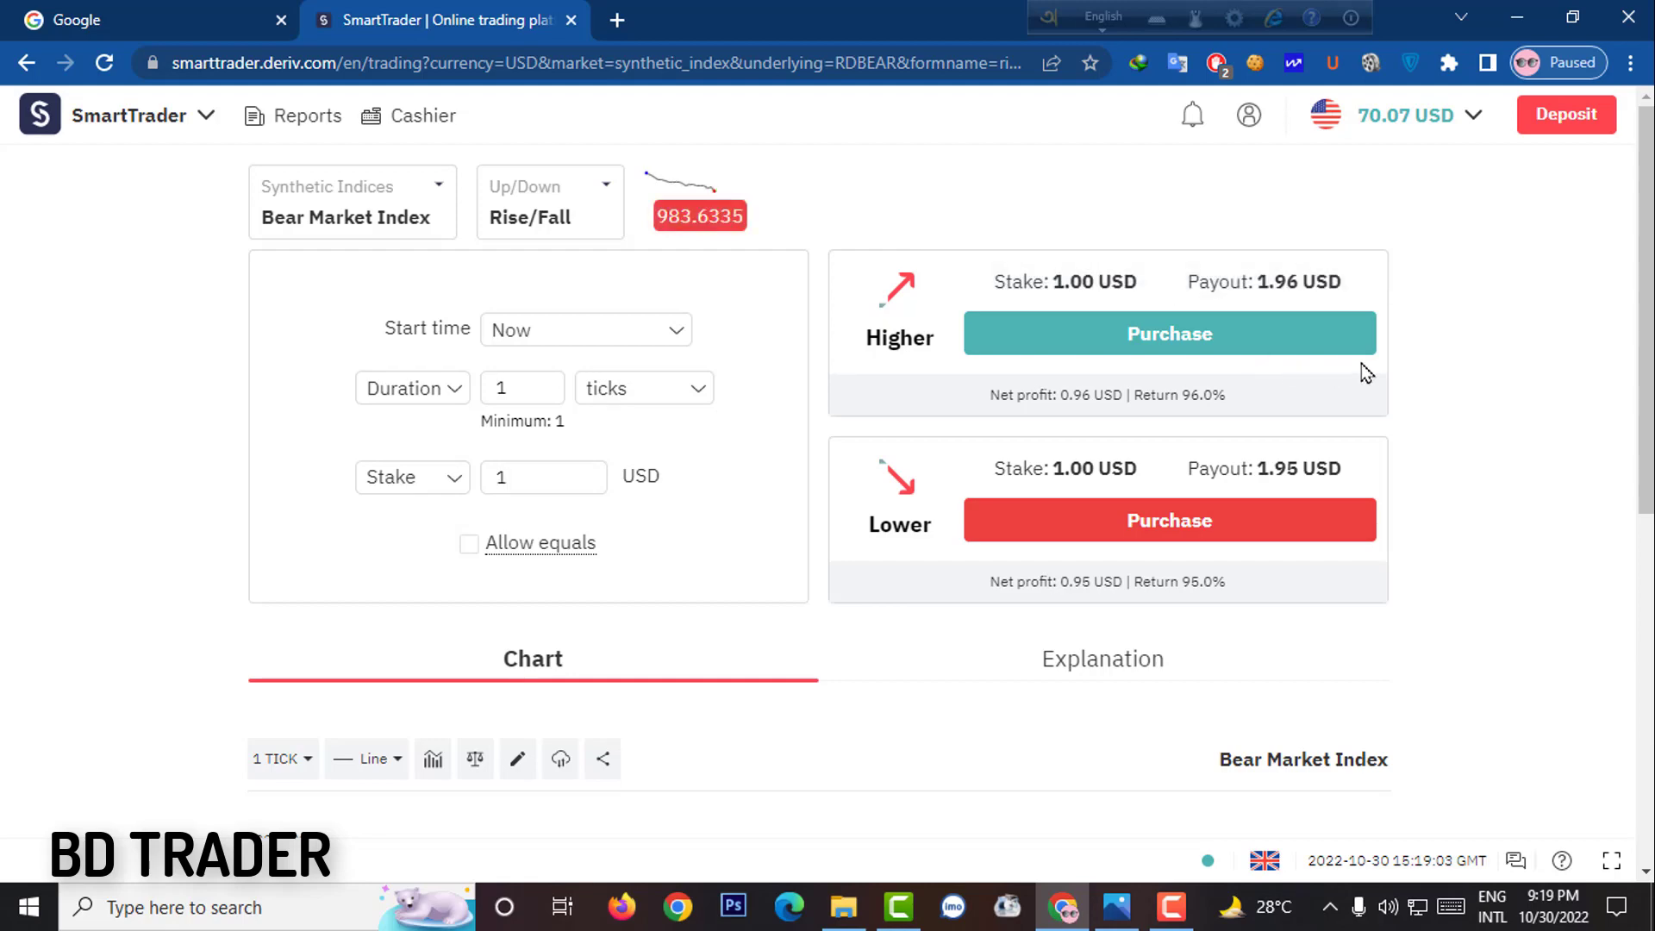
{"action": "scroll", "coordinate": [1414, 491], "scroll_direction": "down", "scroll_amount": 5}
{"action": "scroll", "coordinate": [1438, 532], "scroll_direction": "up", "scroll_amount": 5}
{"action": "left_click", "coordinate": [1285, 351]}
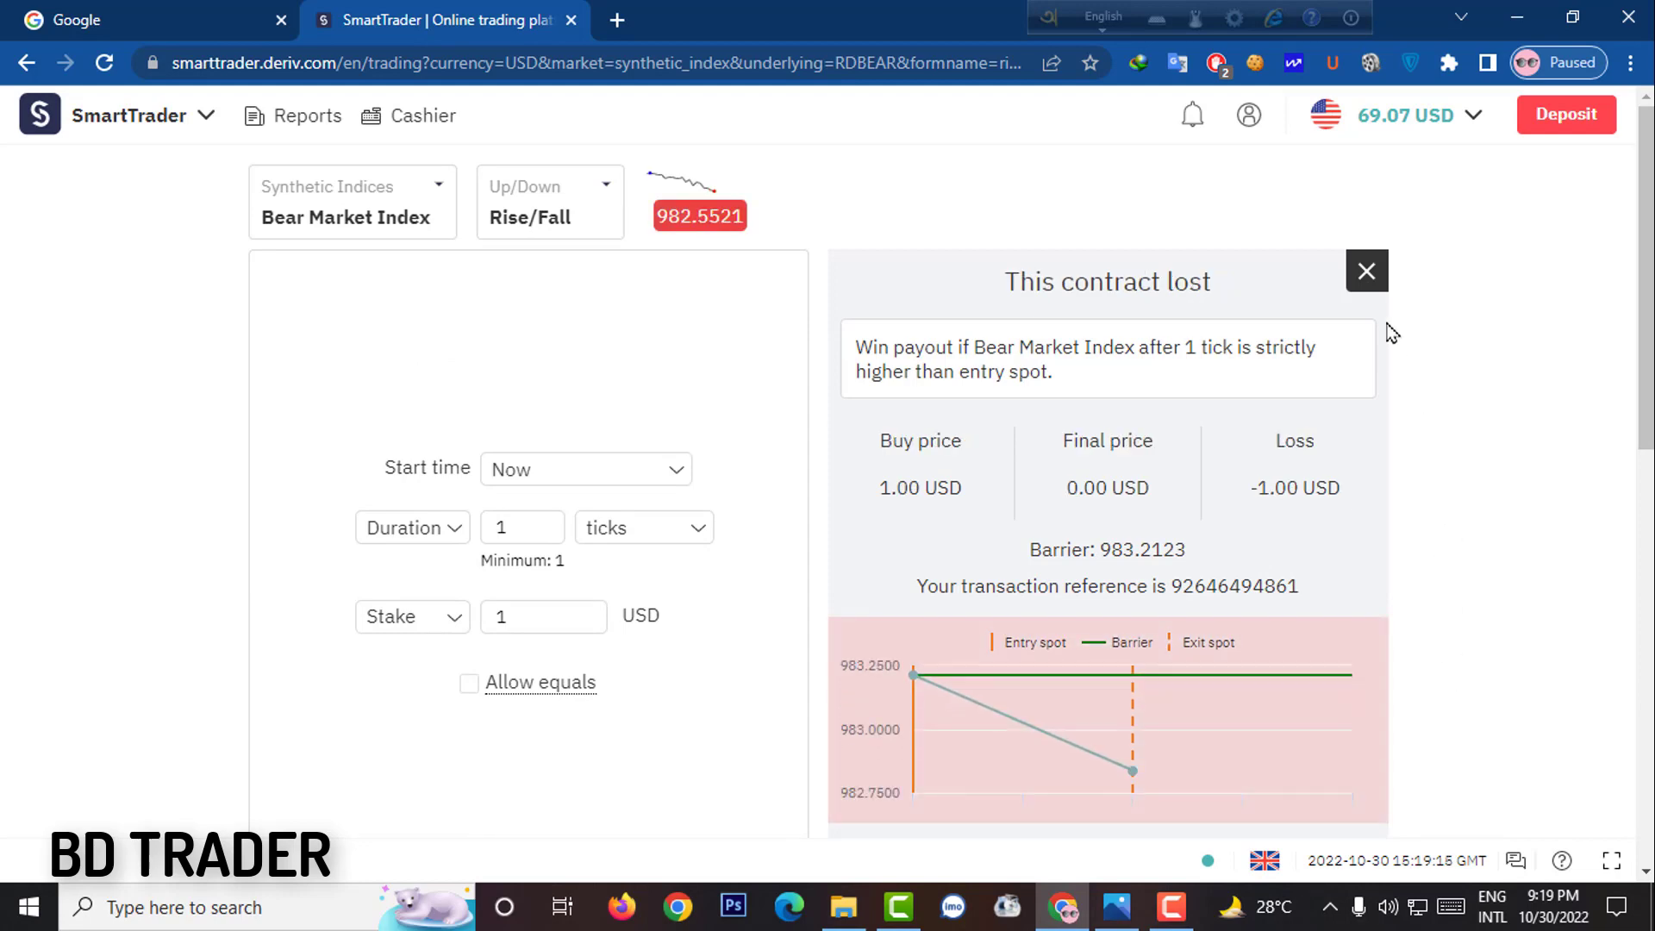
- Set duration to 2 ticks and stake to 2 USD, then buy a Lower contract
{"action": "left_click", "coordinate": [1367, 276]}
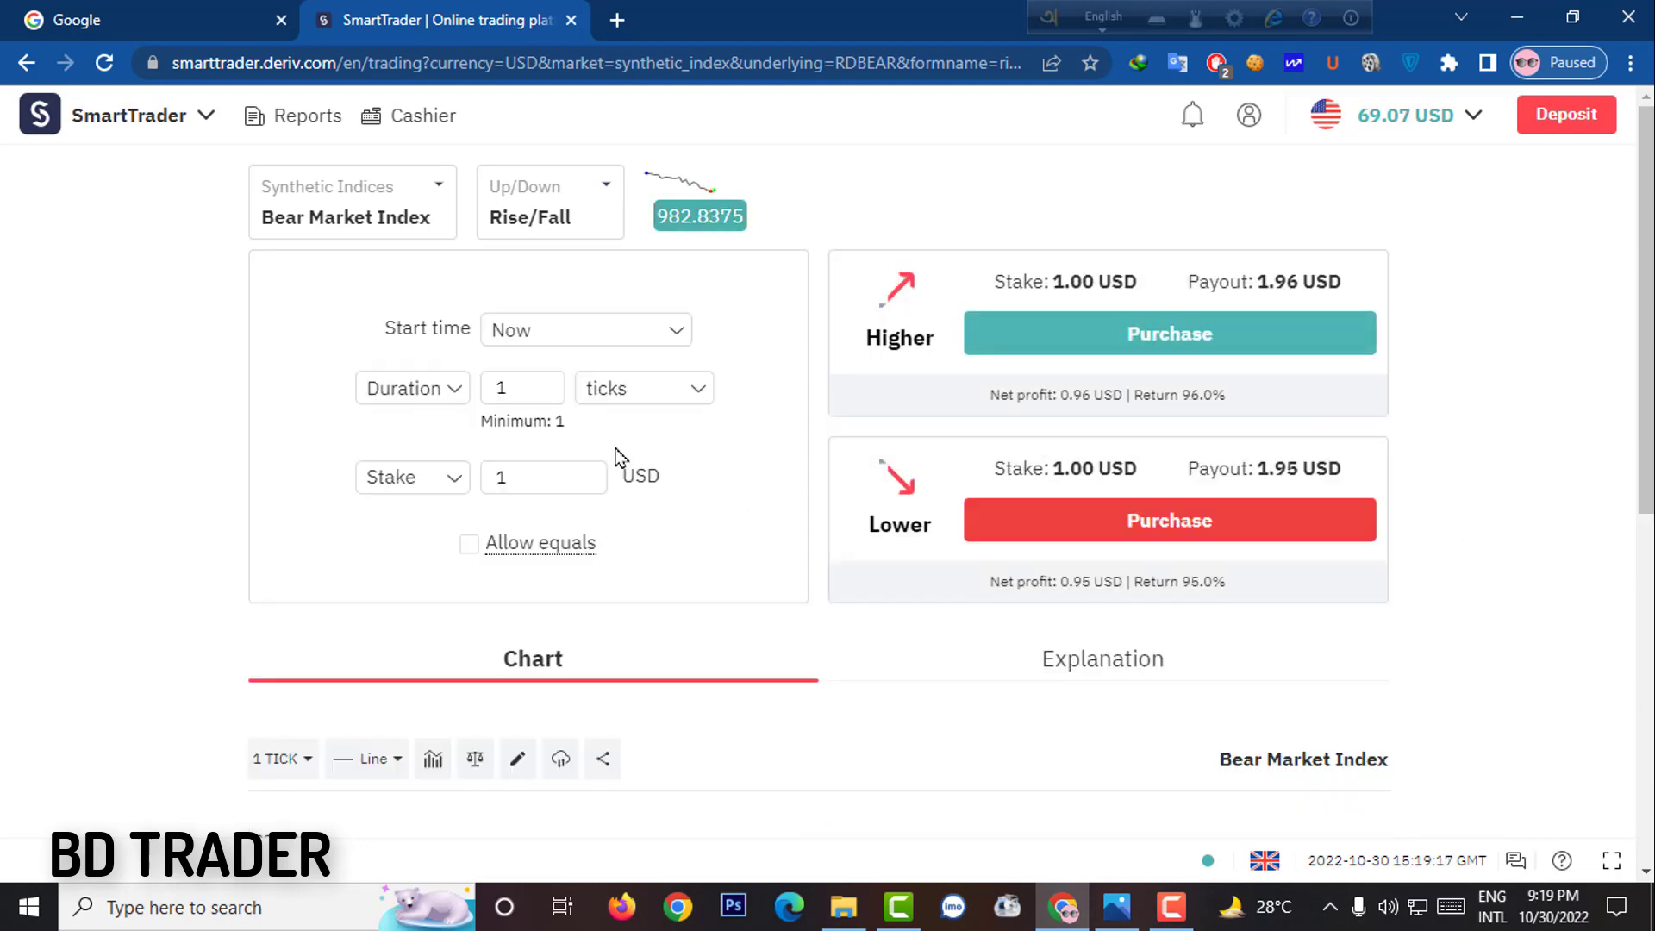
{"action": "left_click_drag", "start_coordinate": [515, 394], "coordinate": [481, 388]}
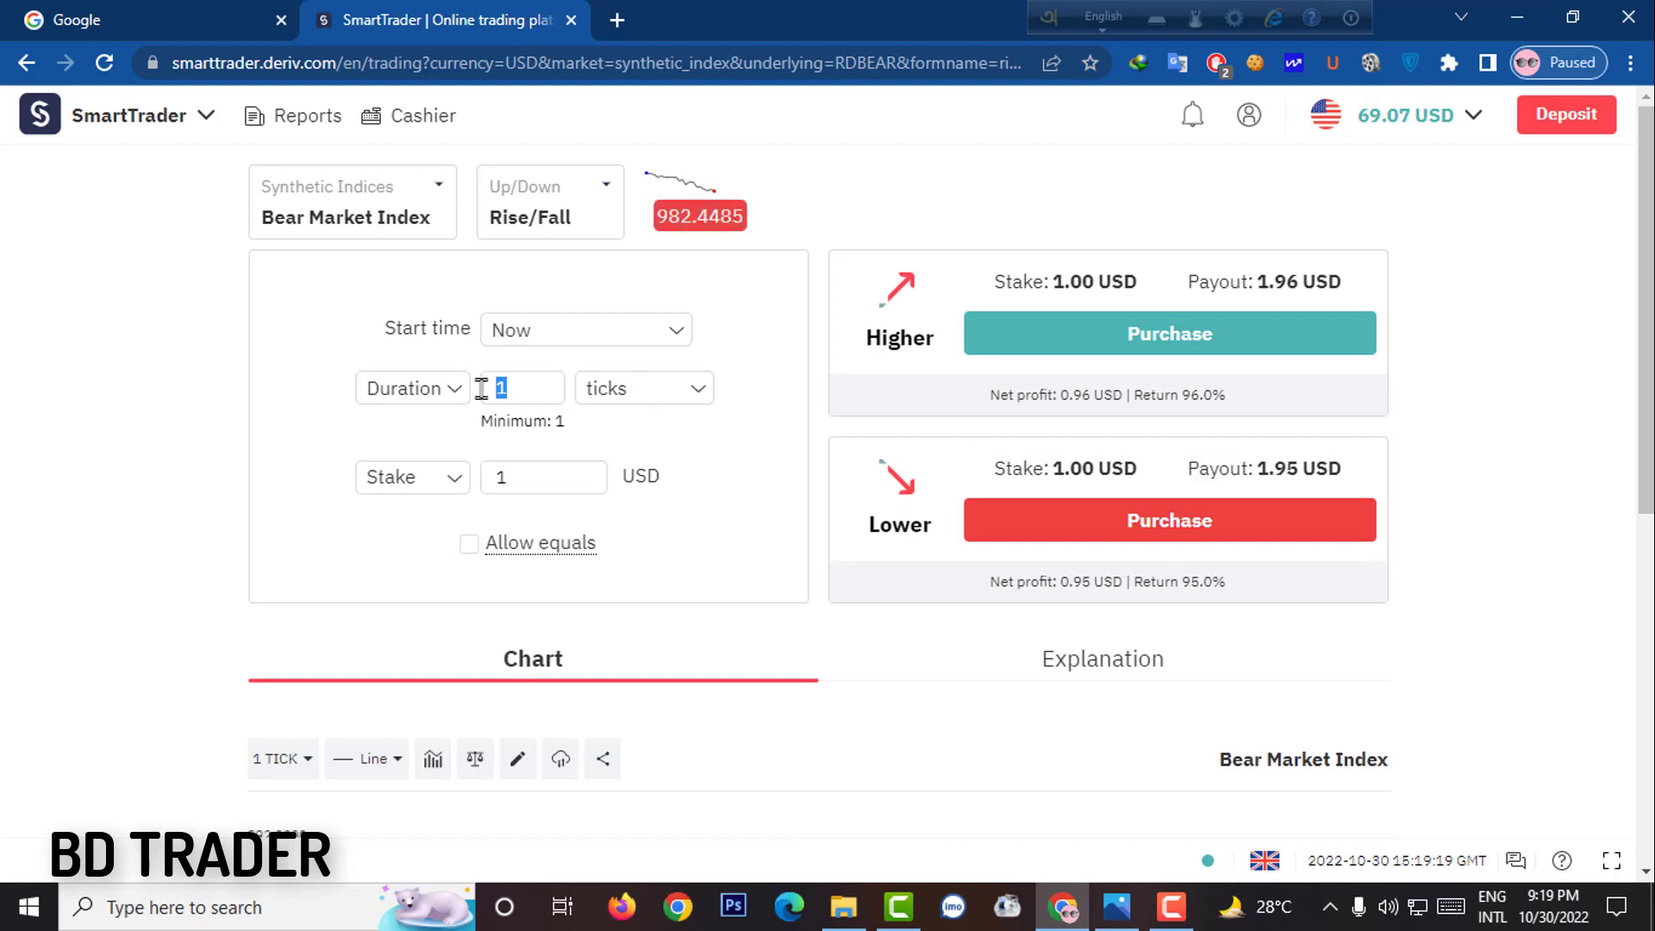
{"action": "type", "text": "2"}
{"action": "left_click_drag", "start_coordinate": [554, 477], "coordinate": [486, 475]}
{"action": "type", "text": "2"}
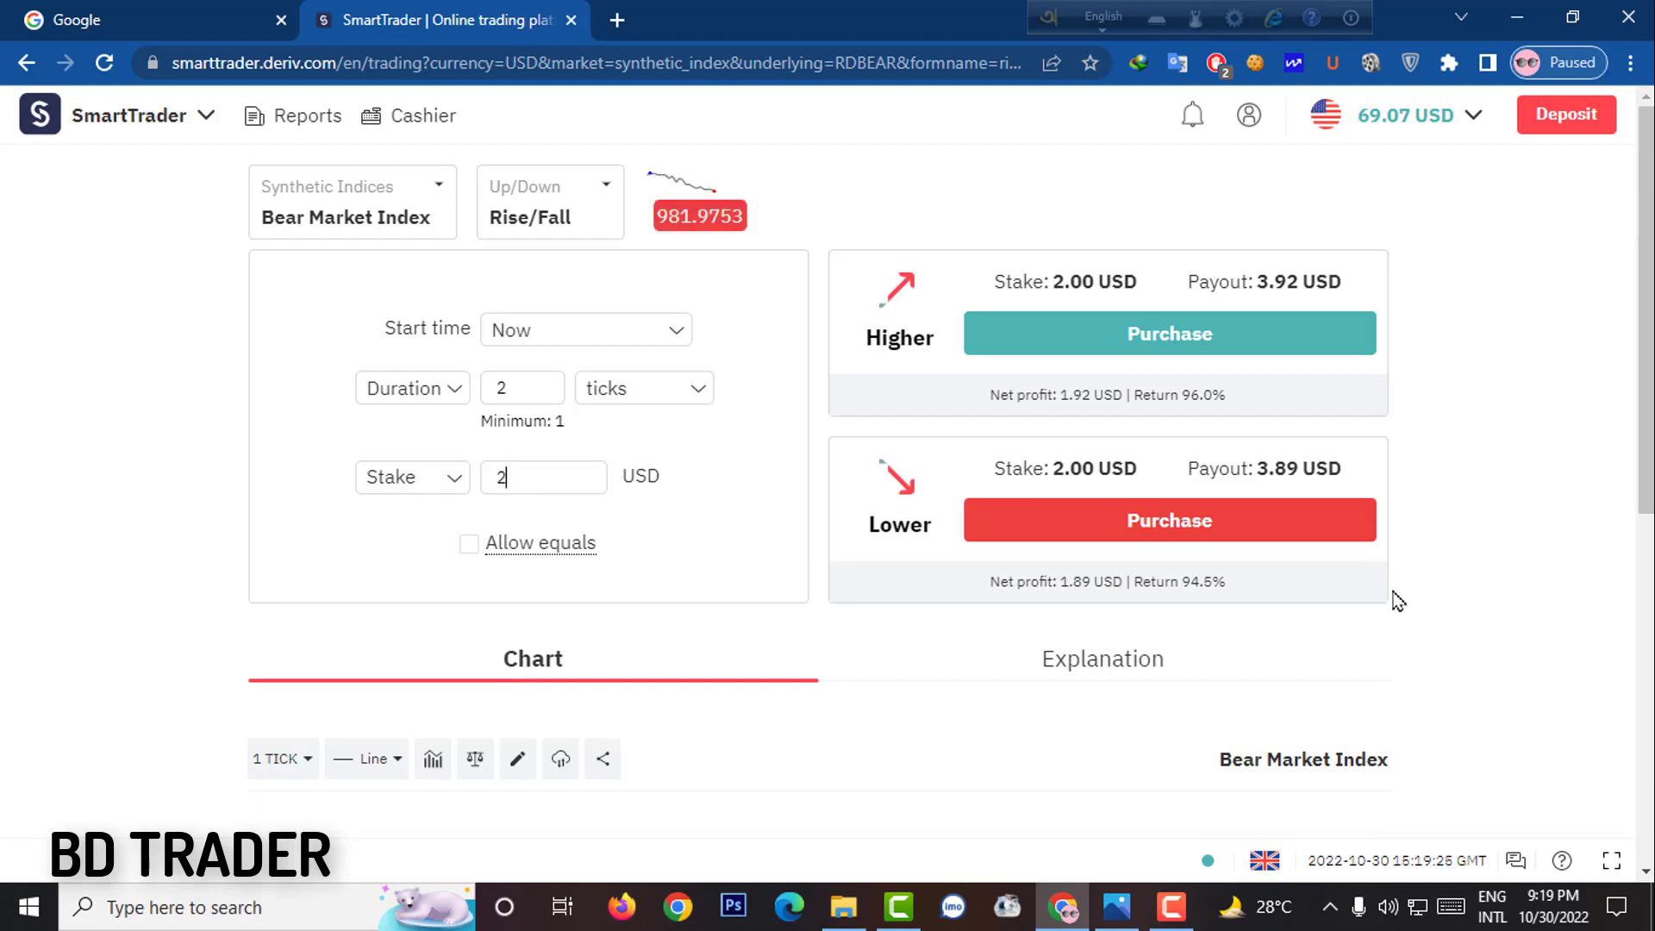
{"action": "left_click", "coordinate": [1280, 538]}
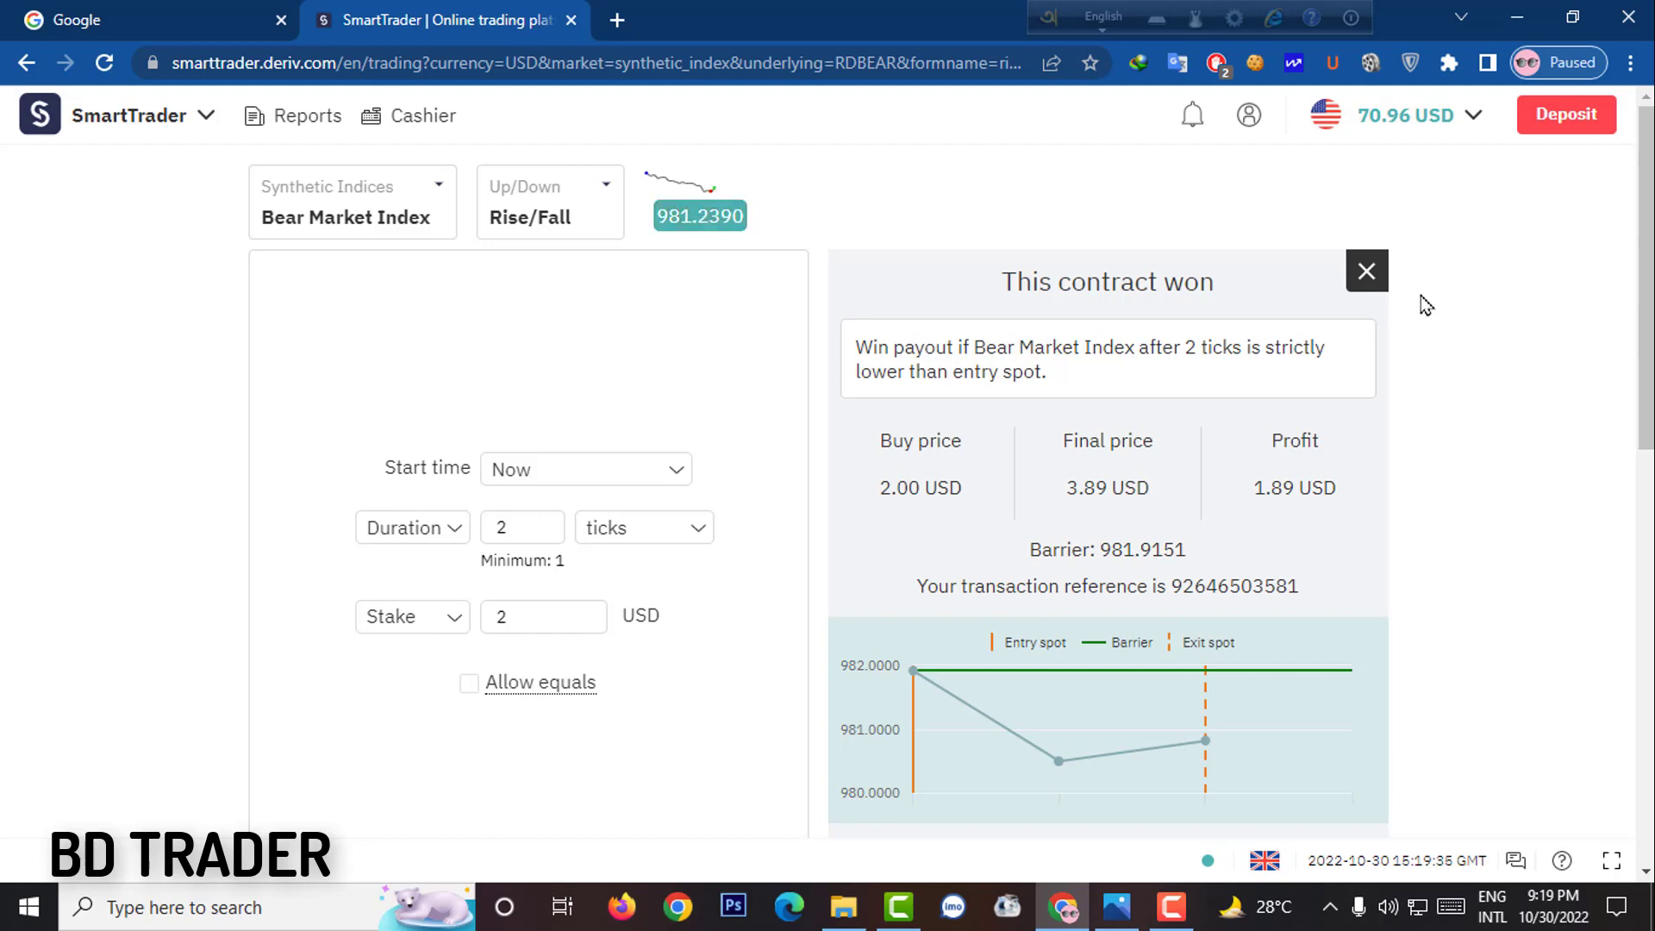
- Buy a 2 USD two-tick Higher contract and close its winning result
{"action": "left_click", "coordinate": [1366, 274]}
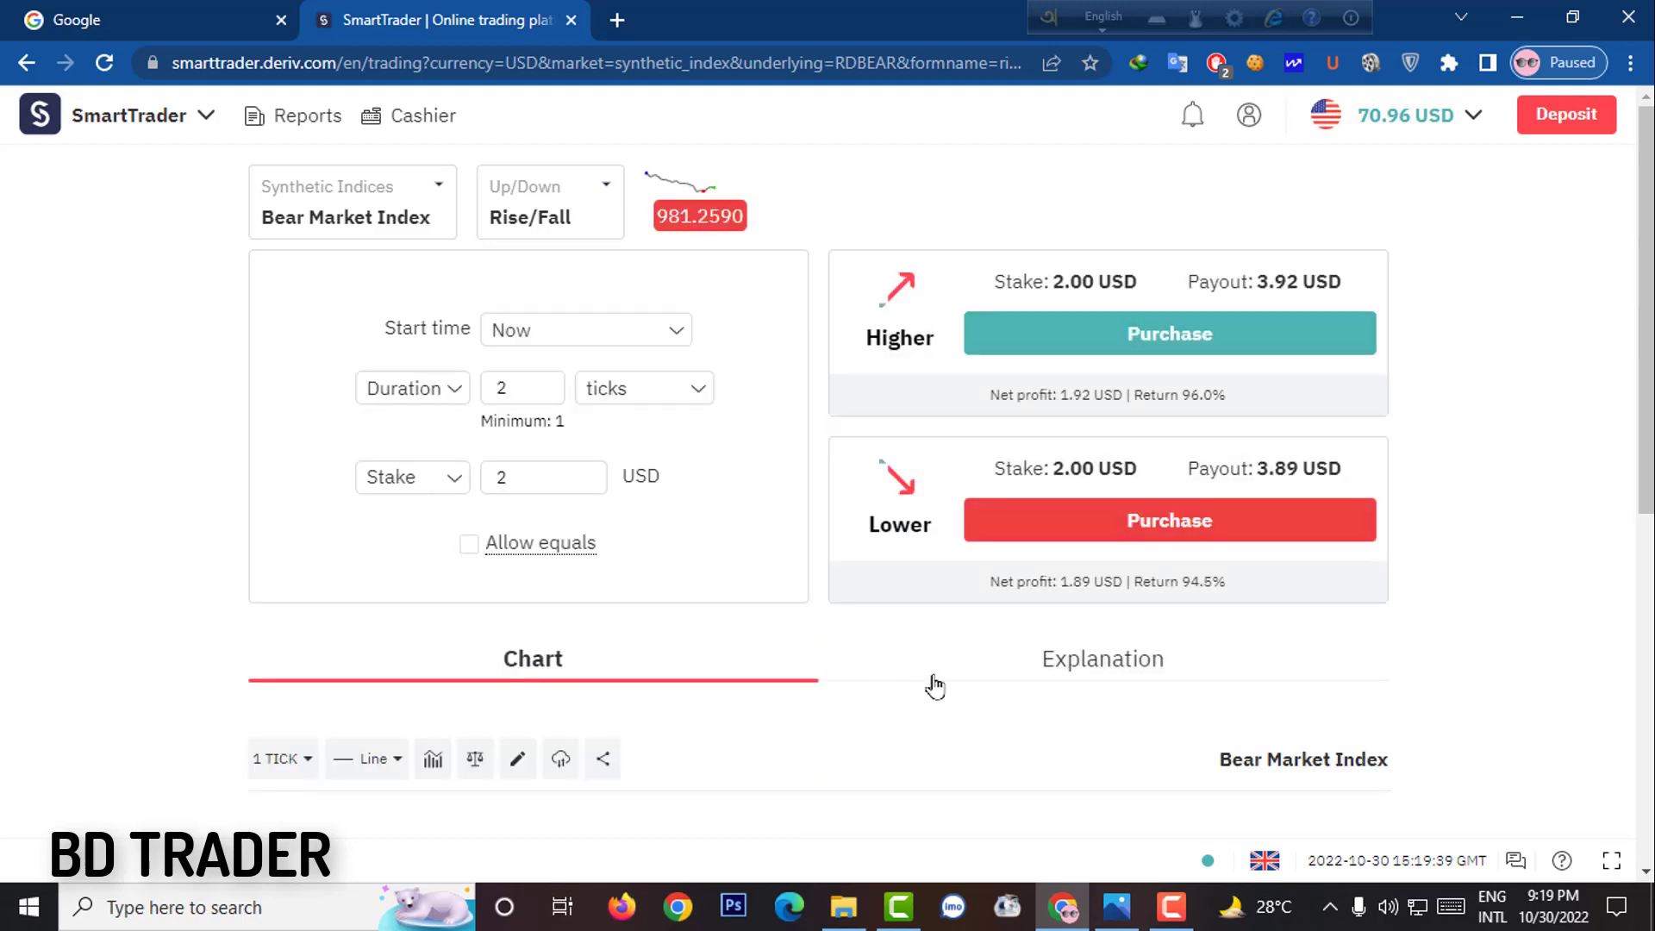
{"action": "scroll", "coordinate": [931, 687], "scroll_direction": "down", "scroll_amount": 5}
{"action": "scroll", "coordinate": [1035, 664], "scroll_direction": "up", "scroll_amount": 2}
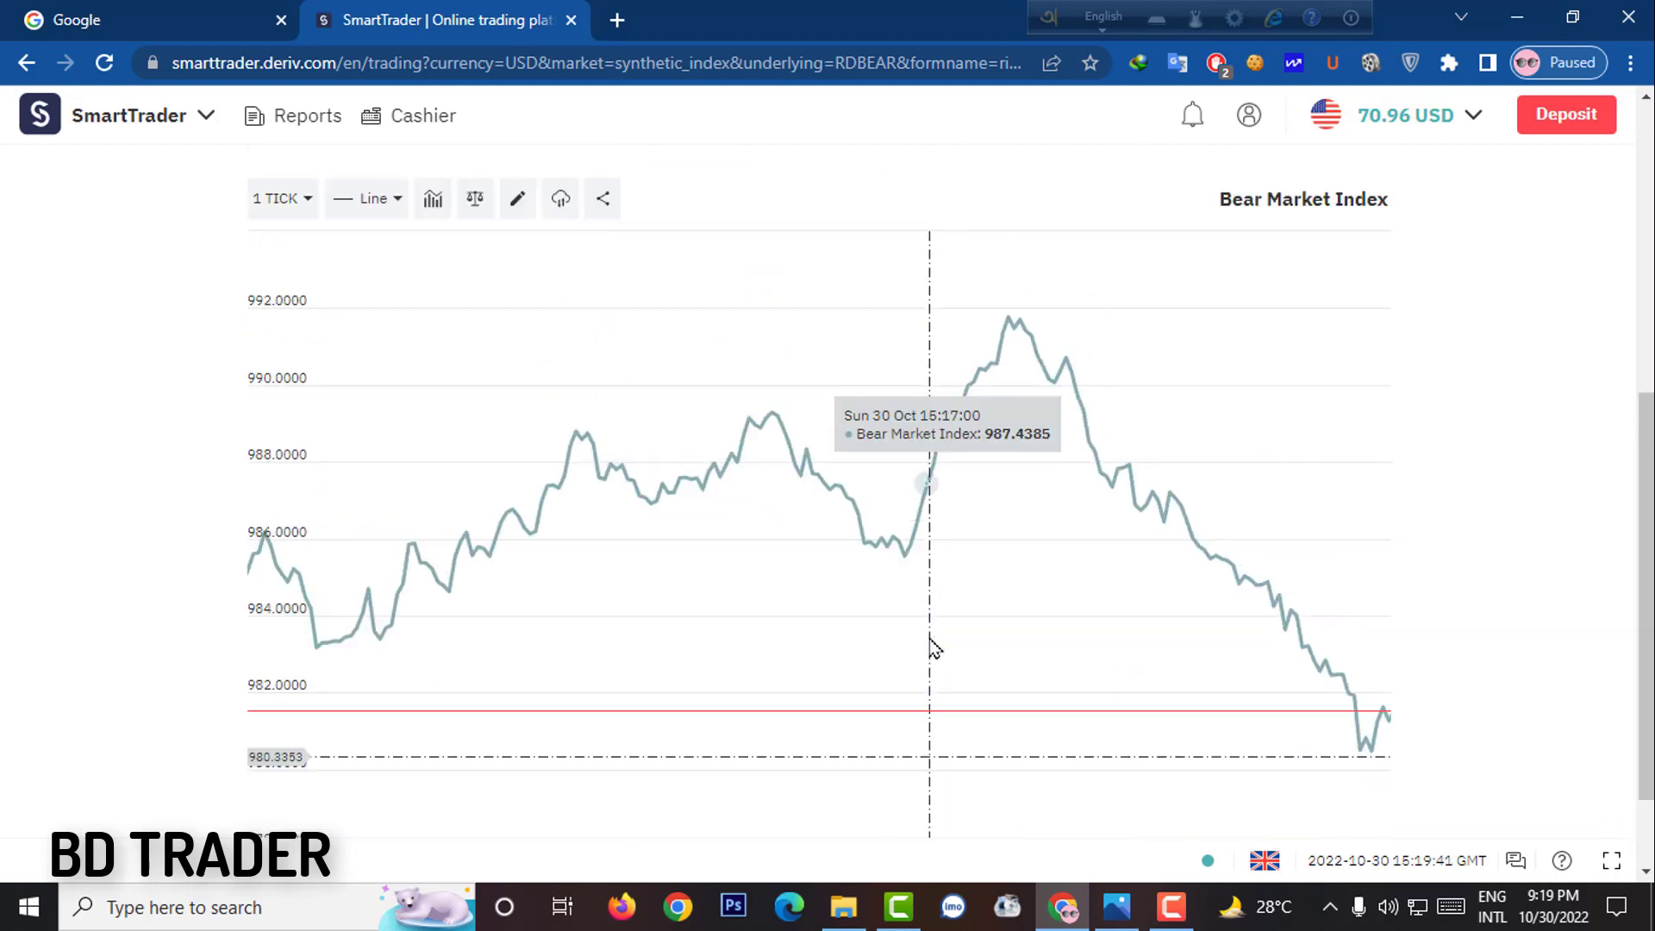
{"action": "scroll", "coordinate": [931, 647], "scroll_direction": "up", "scroll_amount": 3}
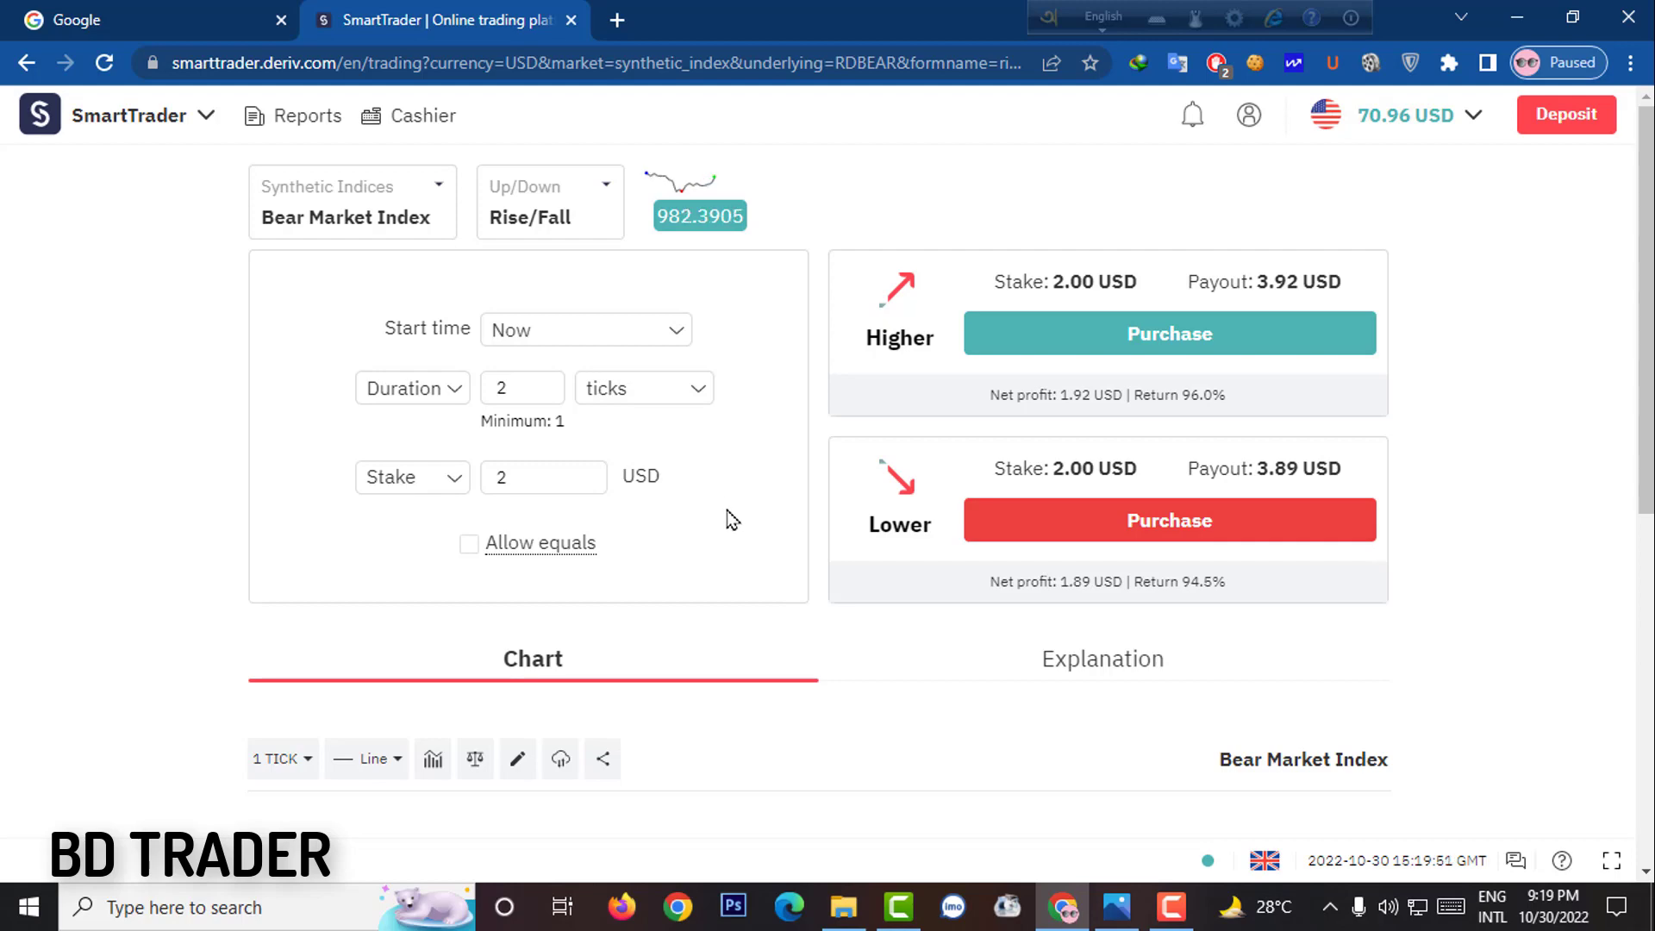
{"action": "scroll", "coordinate": [739, 518], "scroll_direction": "down", "scroll_amount": 6}
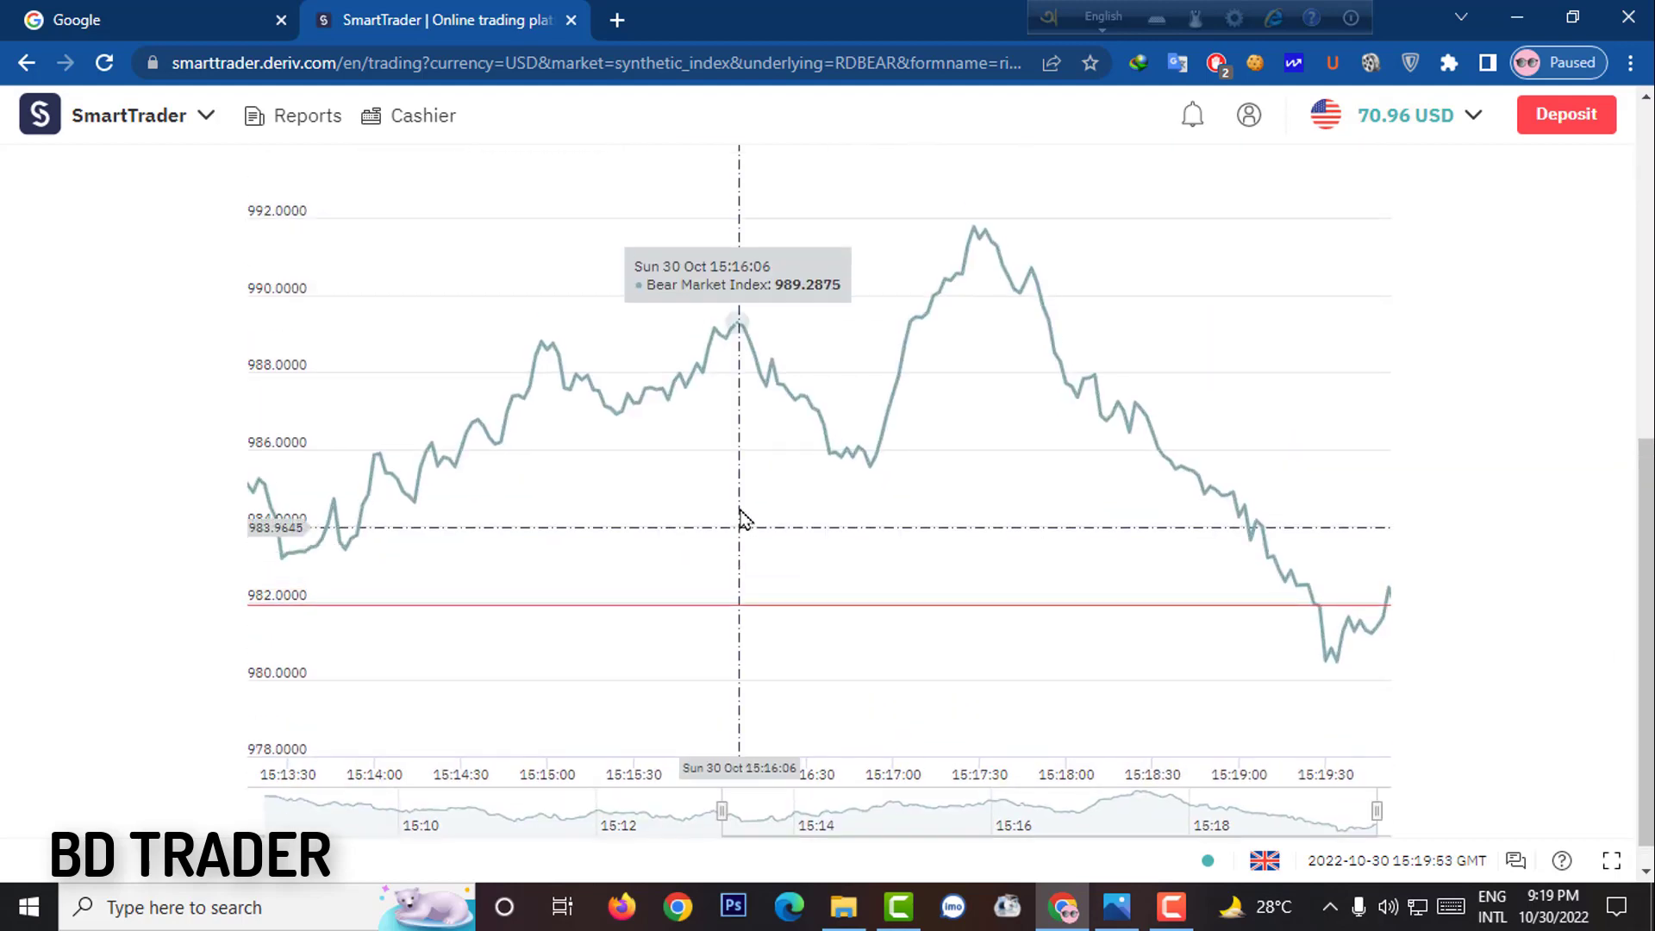
{"action": "scroll", "coordinate": [742, 522], "scroll_direction": "up", "scroll_amount": 6}
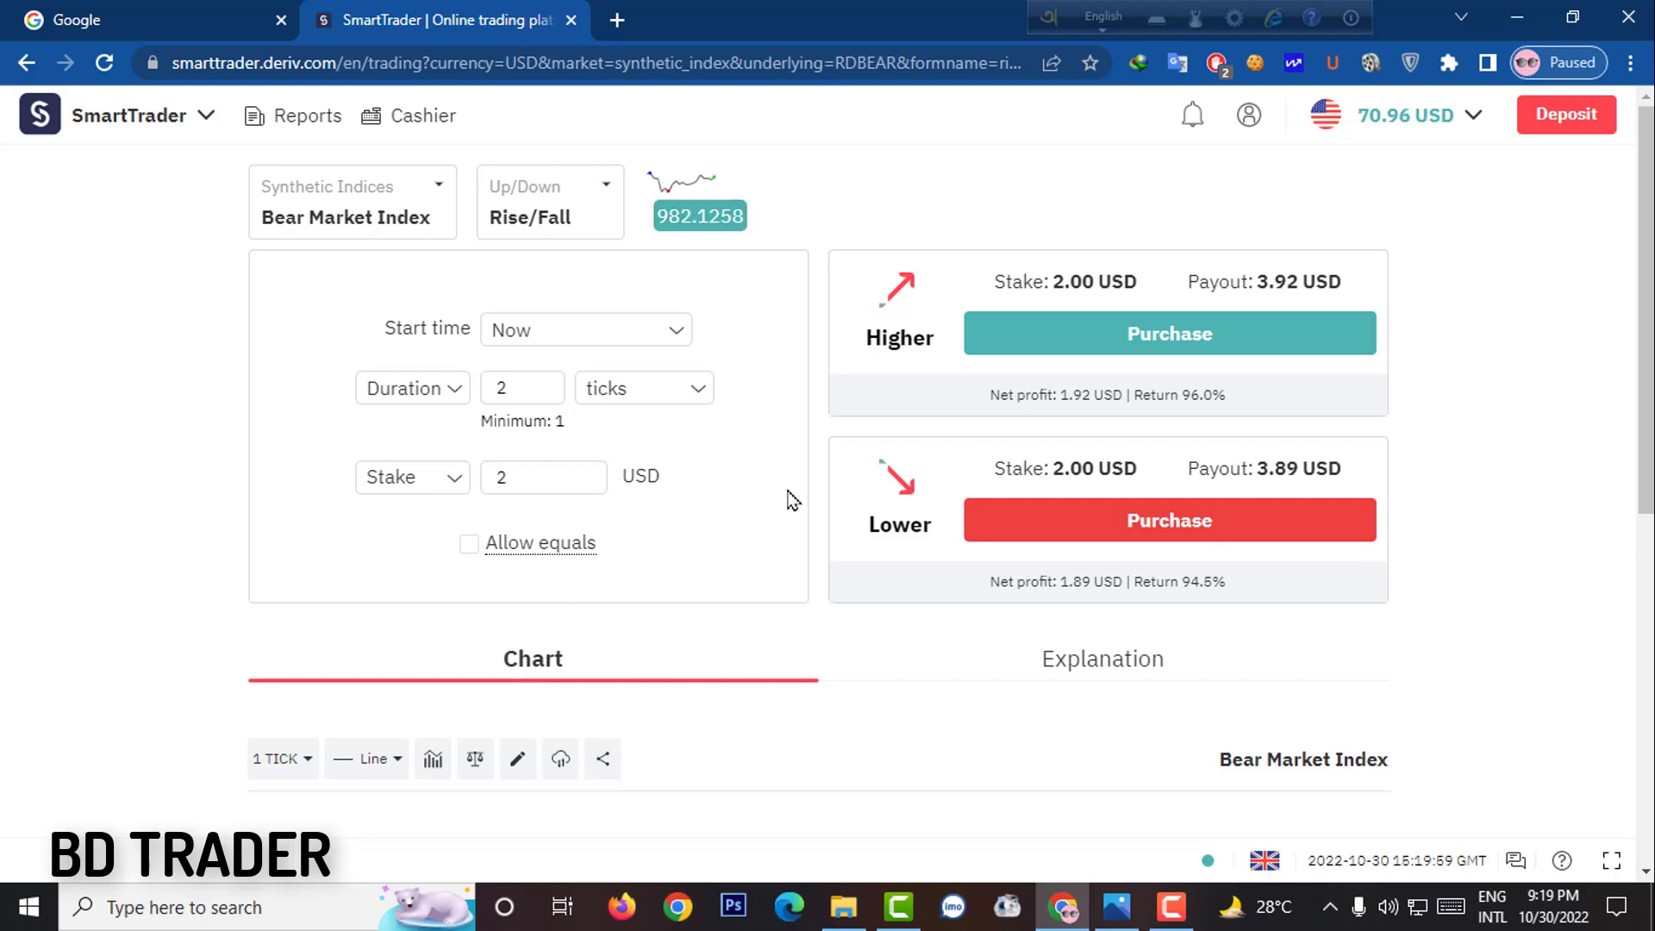
{"action": "left_click", "coordinate": [1230, 344]}
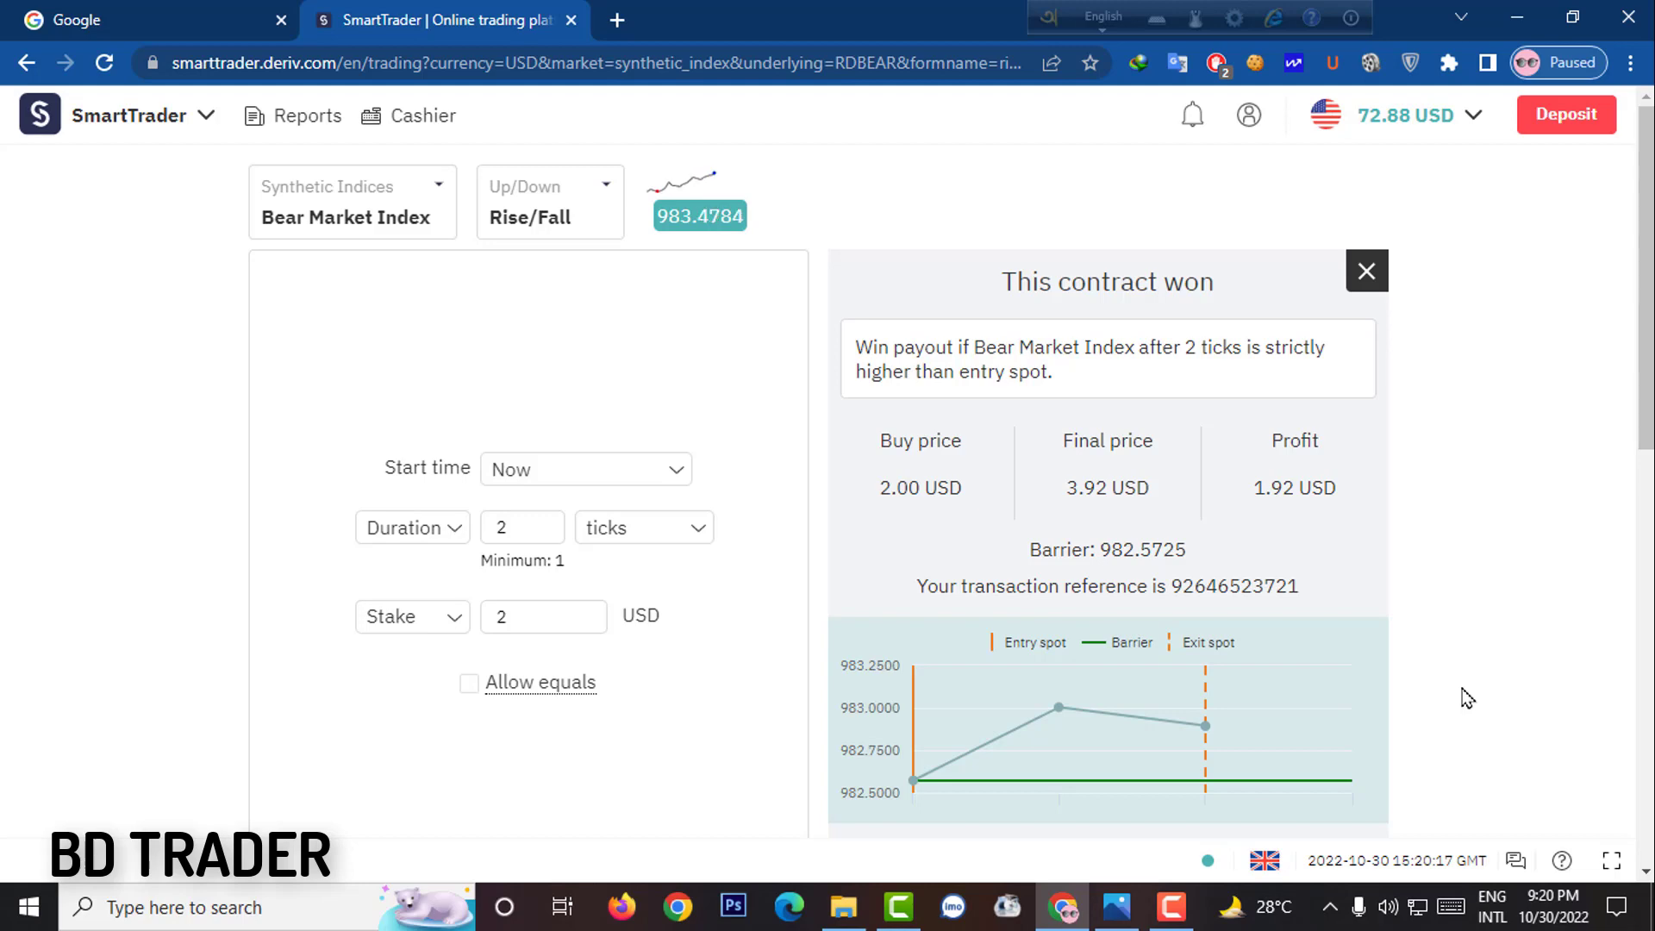
{"action": "left_click", "coordinate": [1366, 271]}
- Change the stake to 0.50 USD, buy a Higher contract and close the win
{"action": "double_click", "coordinate": [500, 477]}
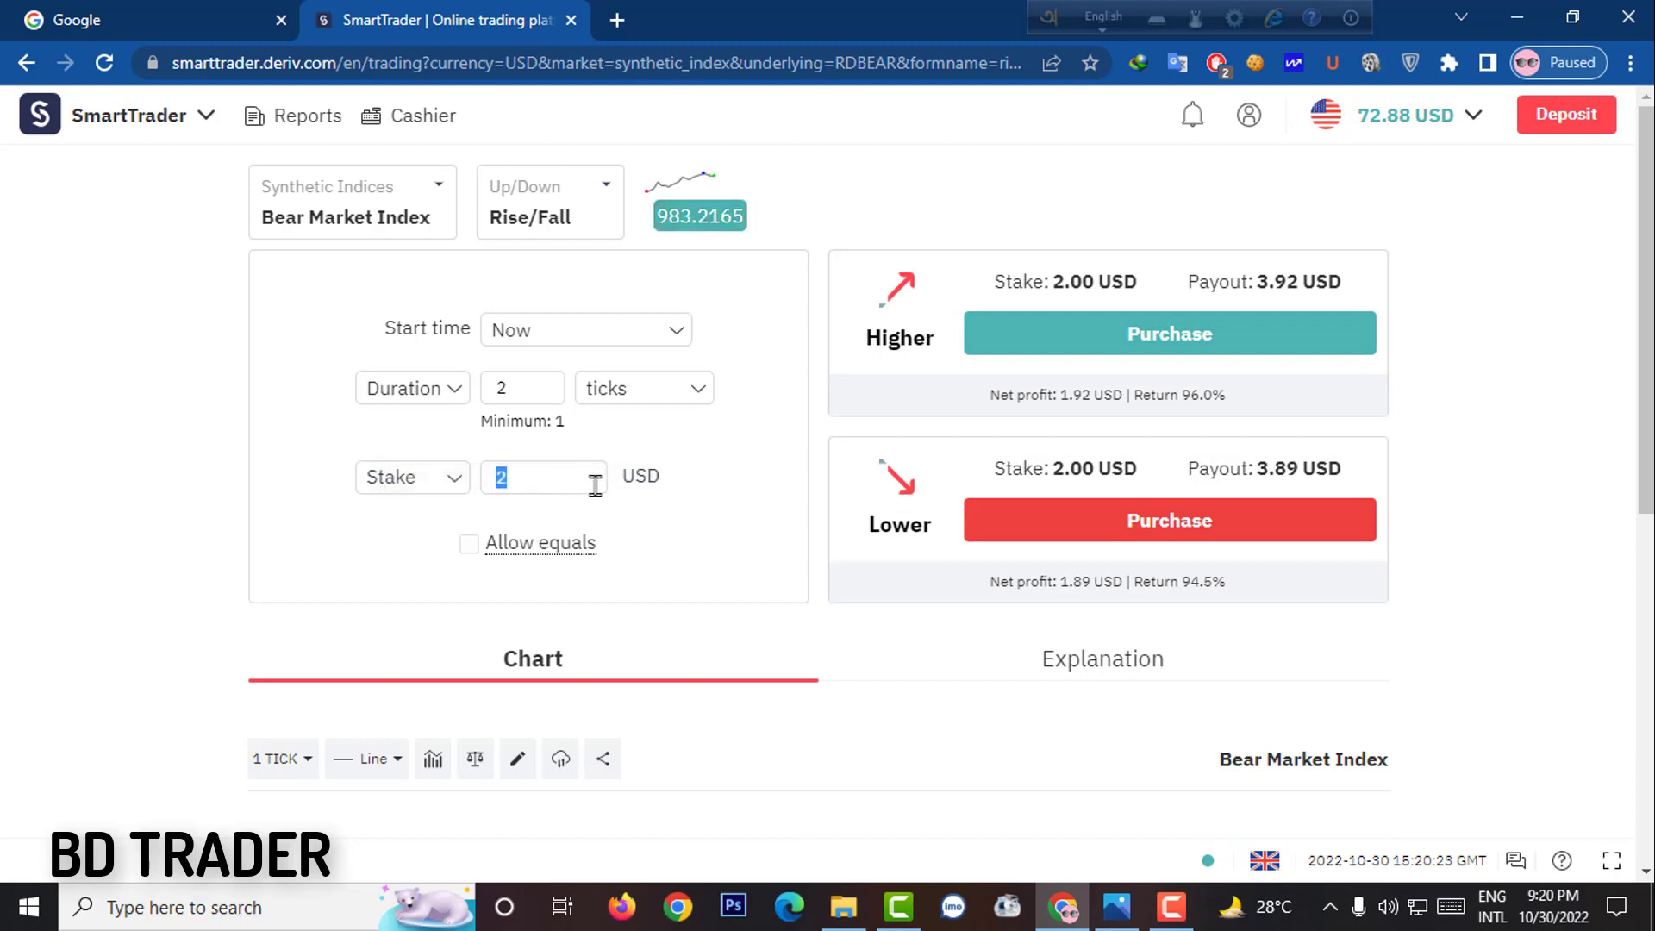
{"action": "type", "text": ".5"}
{"action": "left_click", "coordinate": [1256, 349]}
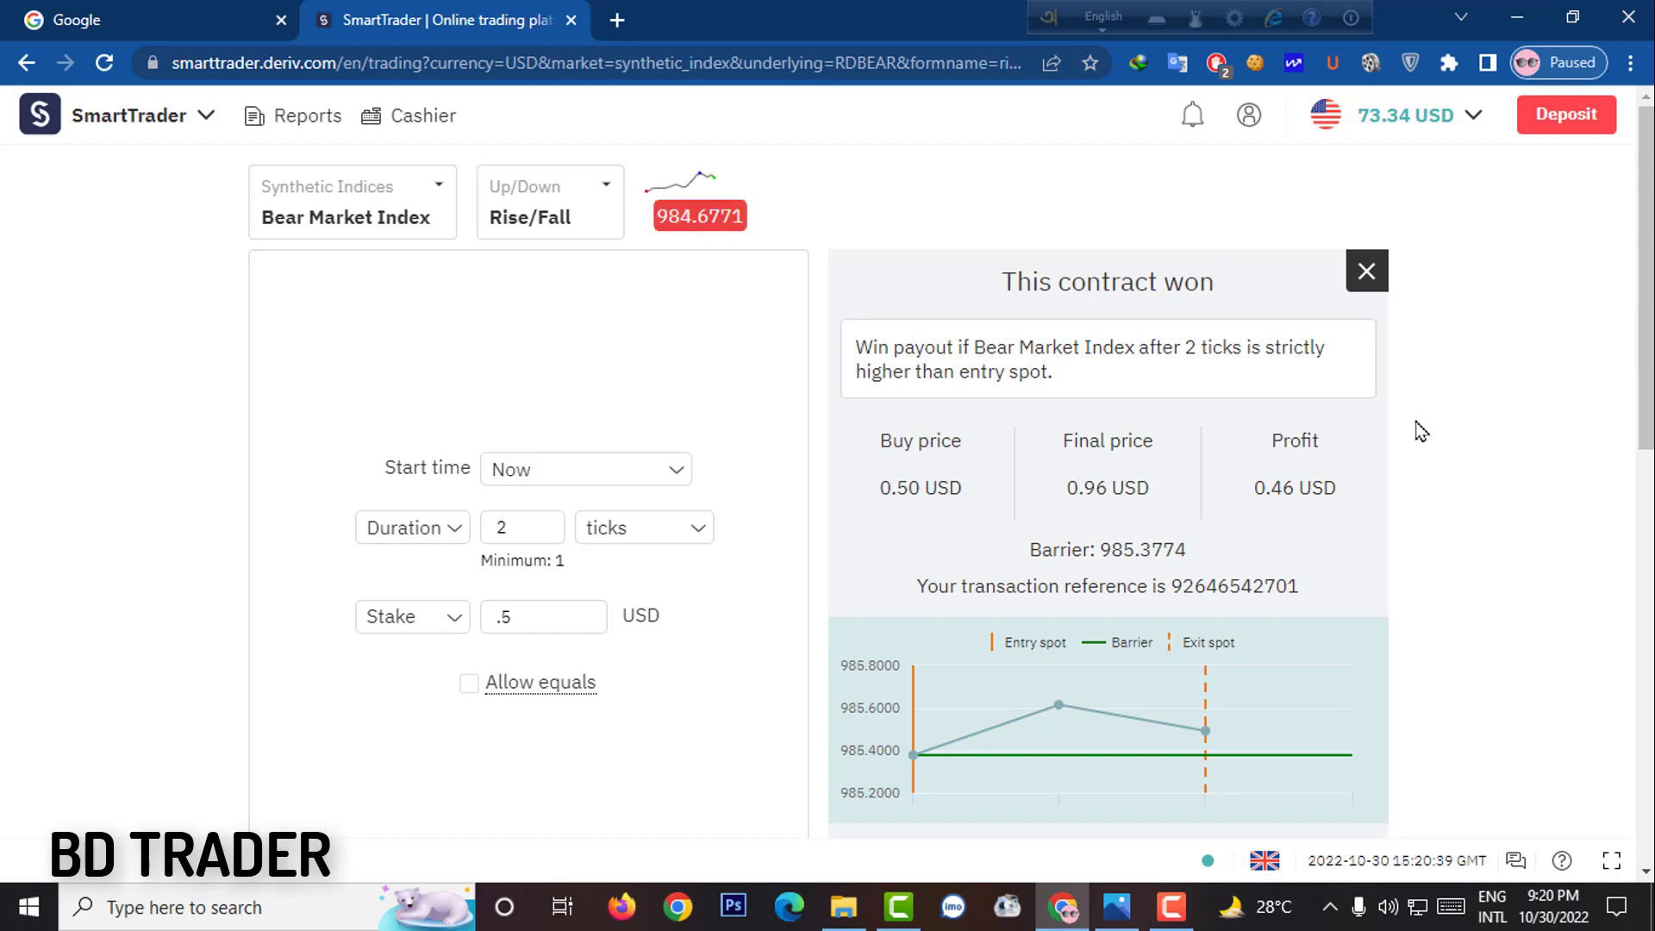
{"action": "left_click", "coordinate": [1367, 272]}
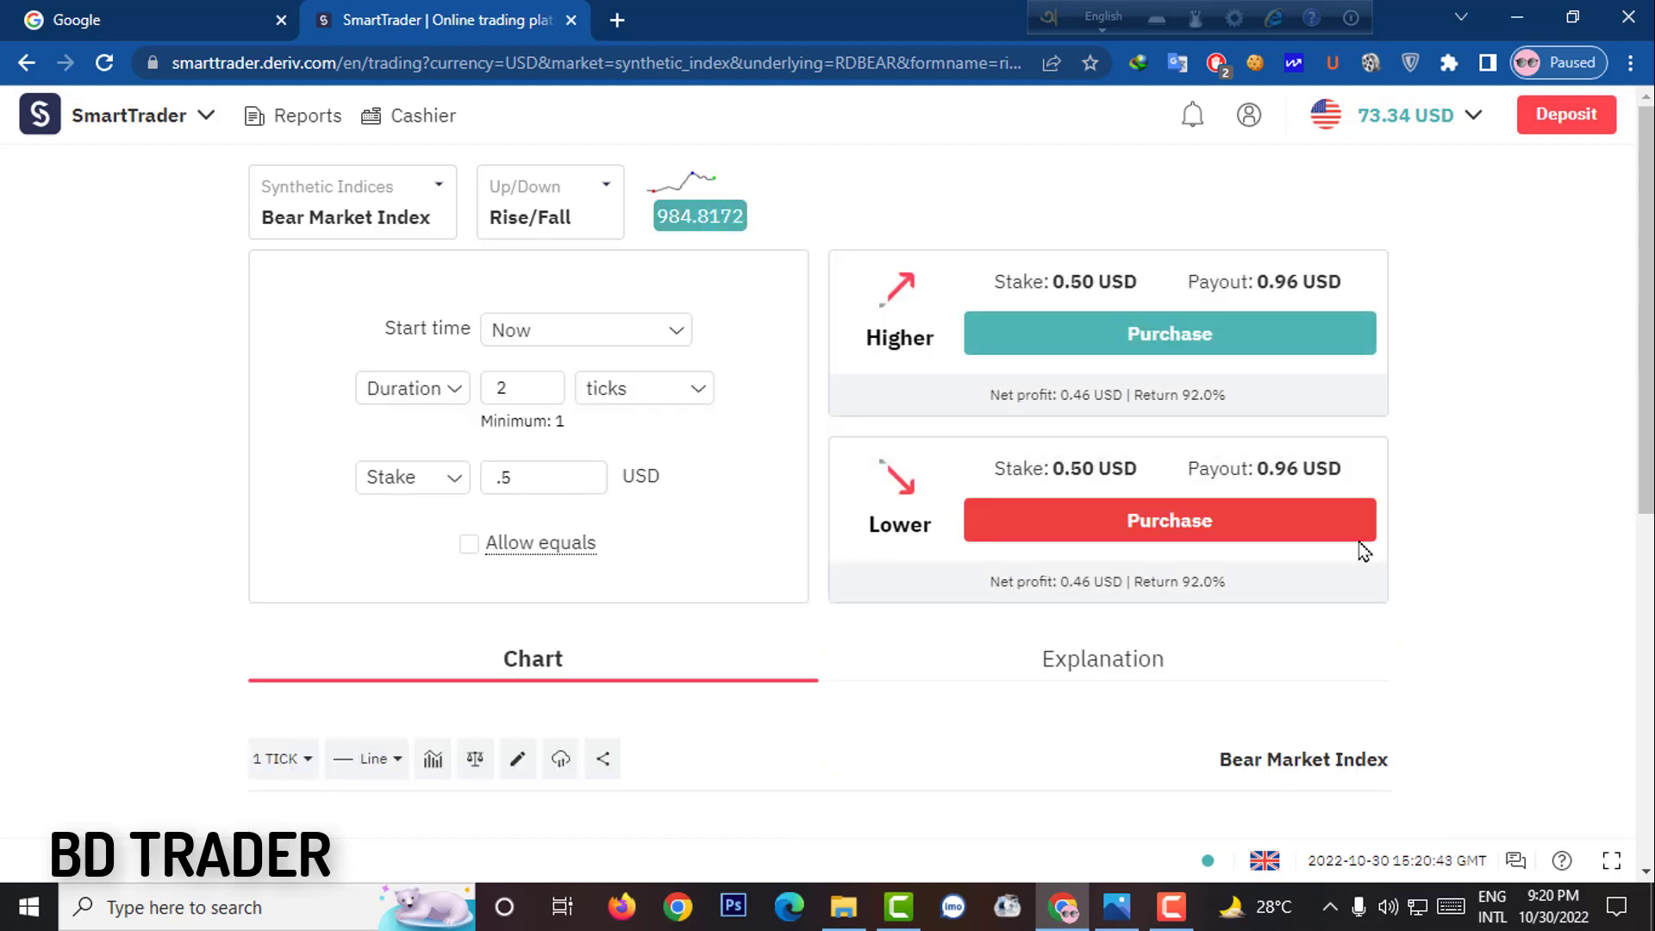
- Buy a 0.50 USD Lower contract, close its win, then buy a Higher contract
{"action": "left_click", "coordinate": [1285, 532]}
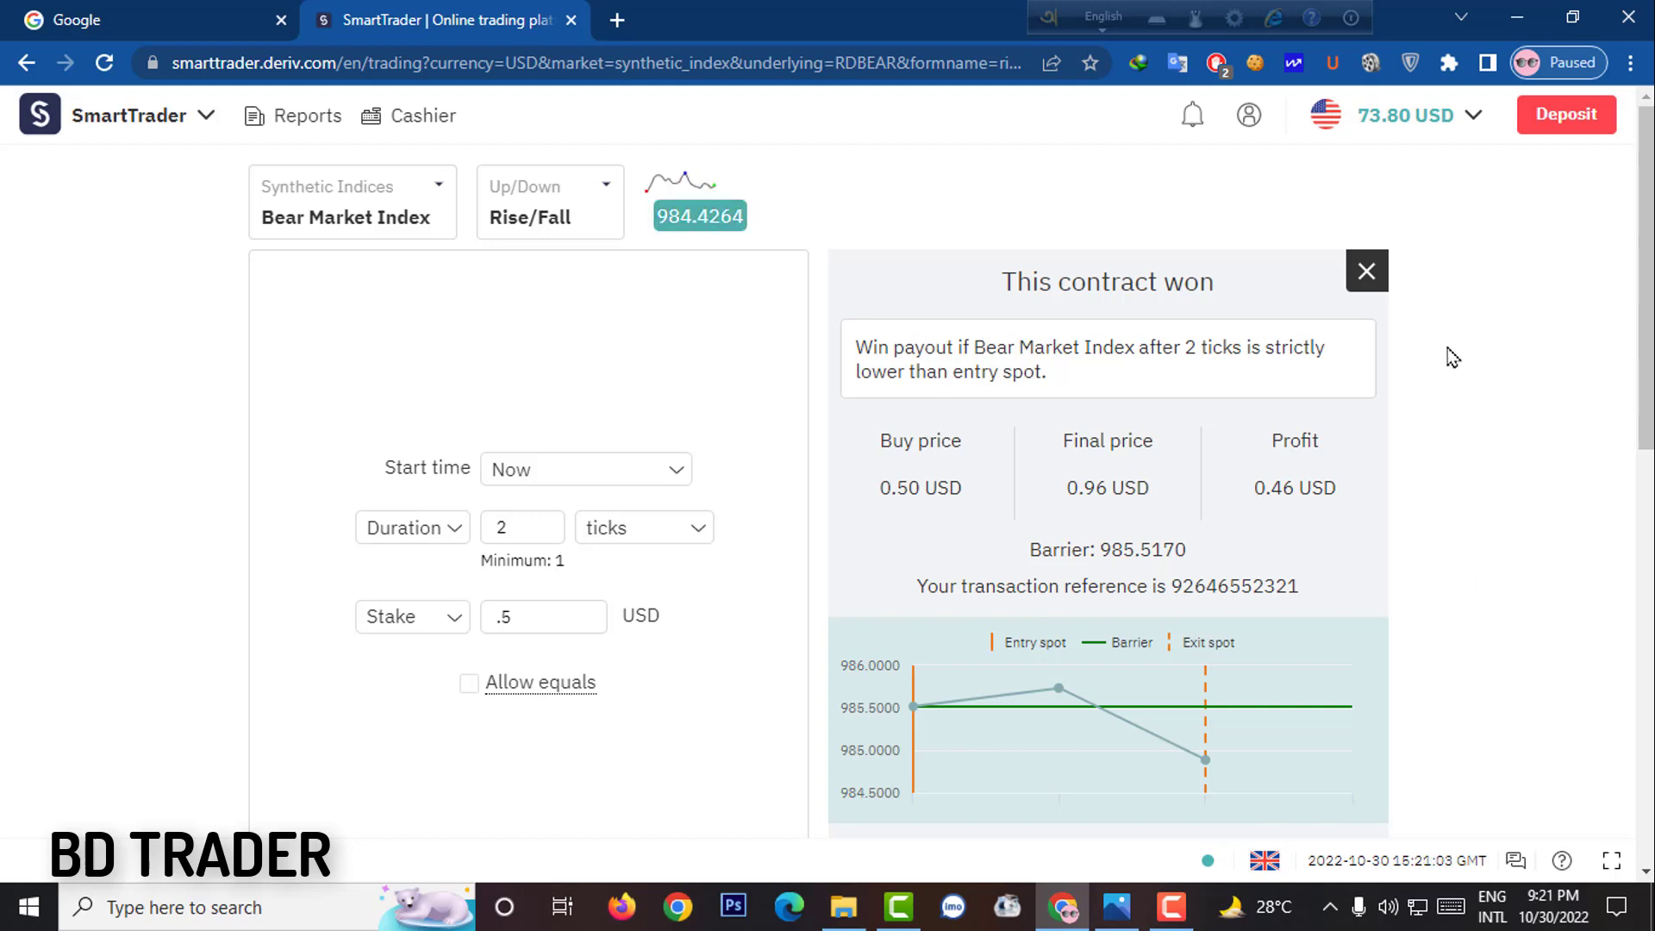
{"action": "left_click", "coordinate": [1367, 271]}
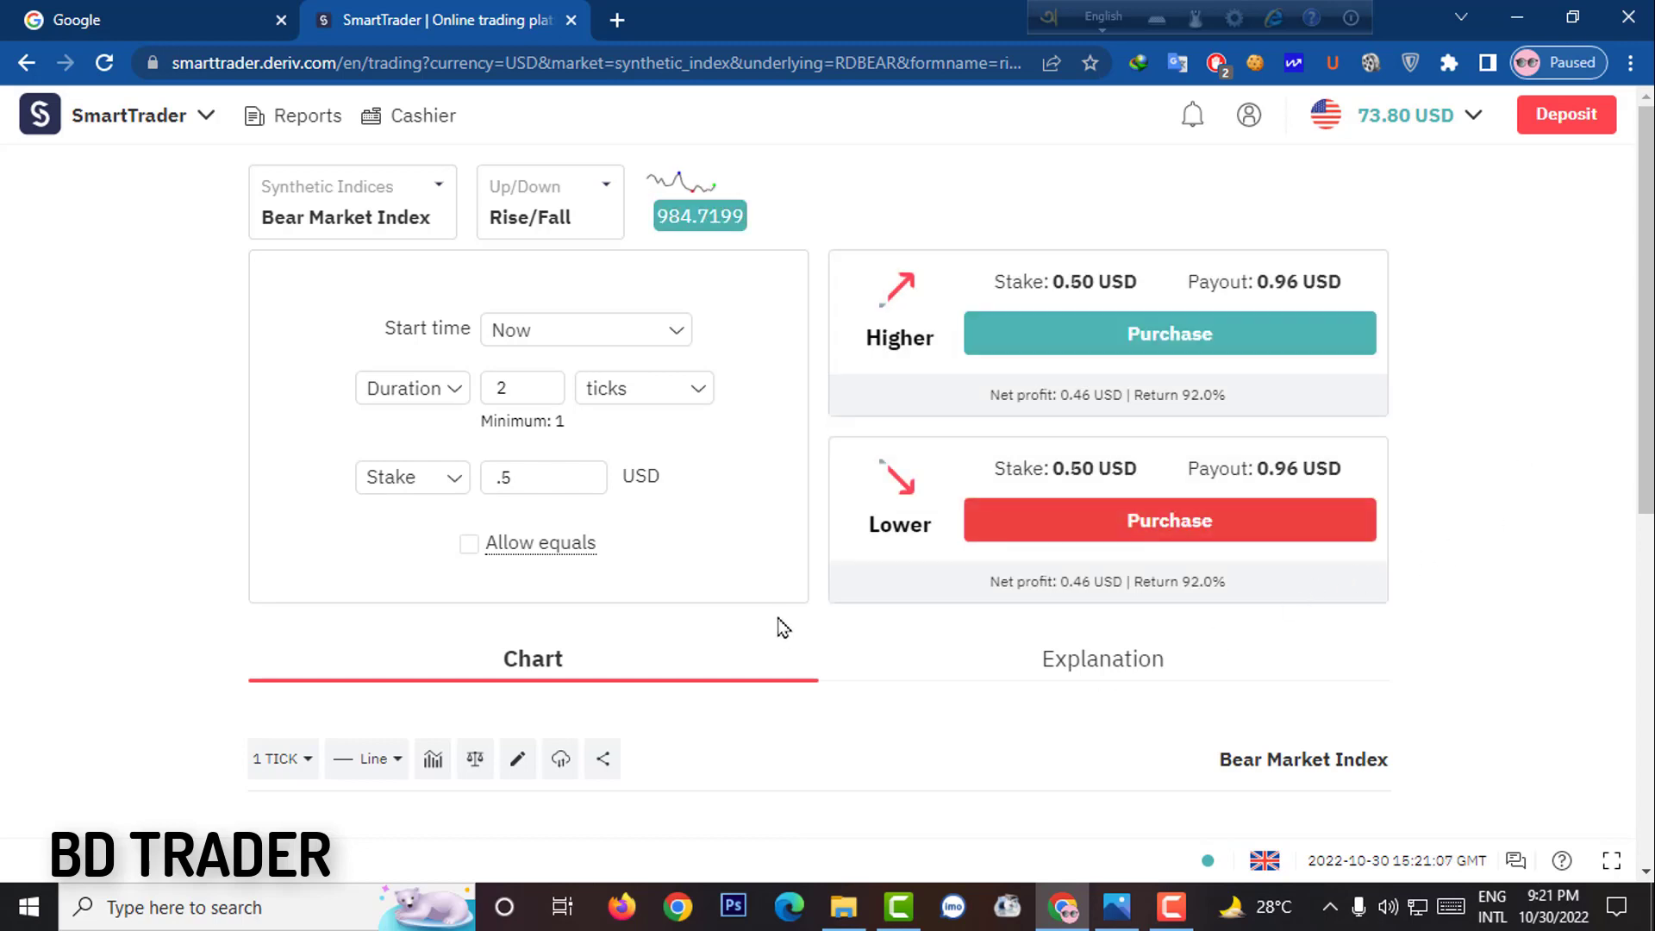
{"action": "left_click", "coordinate": [1193, 336]}
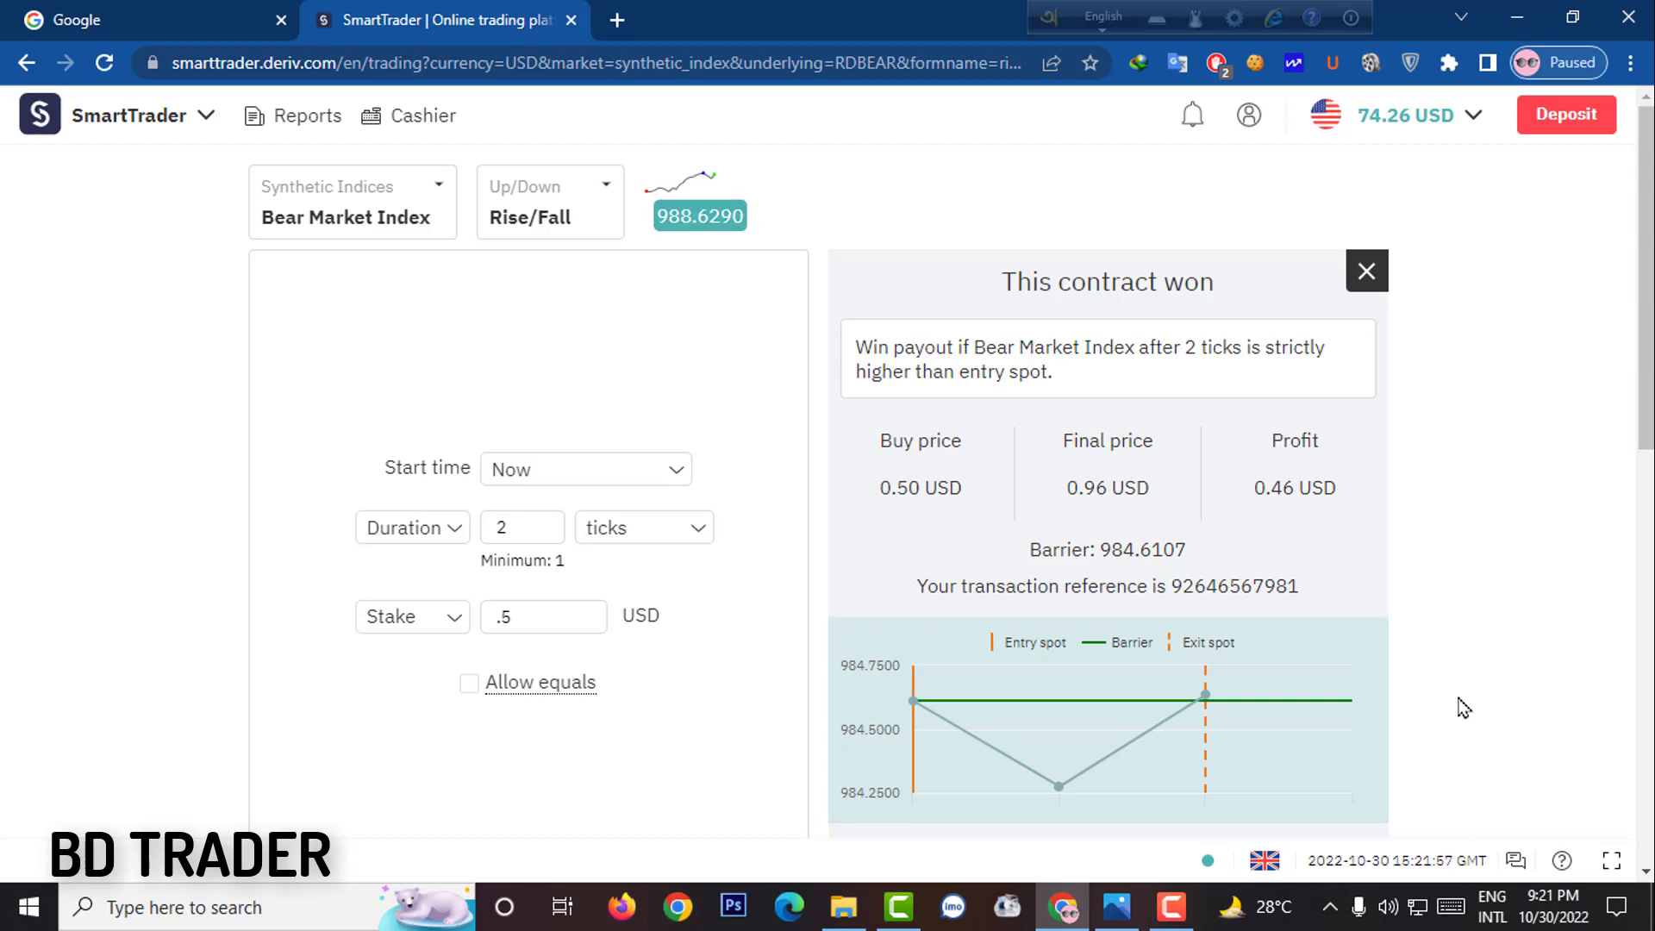
- Close the winning contract summary to return to the 0.50 USD trade form
{"action": "left_click", "coordinate": [1367, 270]}
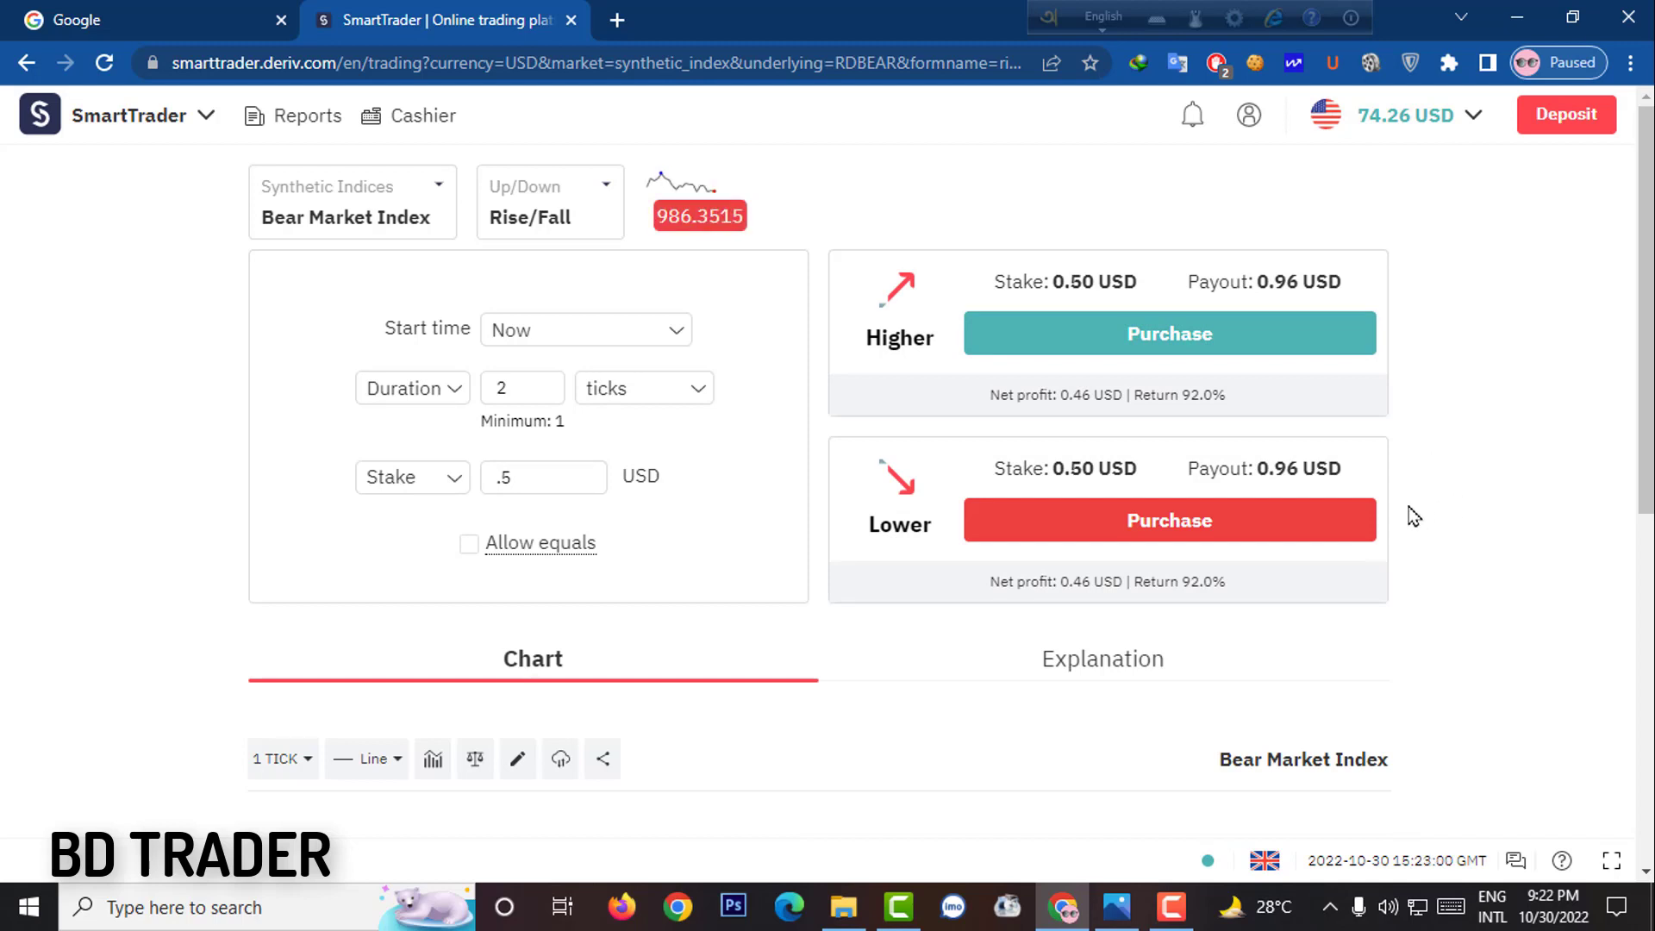
- Buy a 0.50 USD Lower contract, then a Higher one, closing each winning result
{"action": "left_click", "coordinate": [1256, 527]}
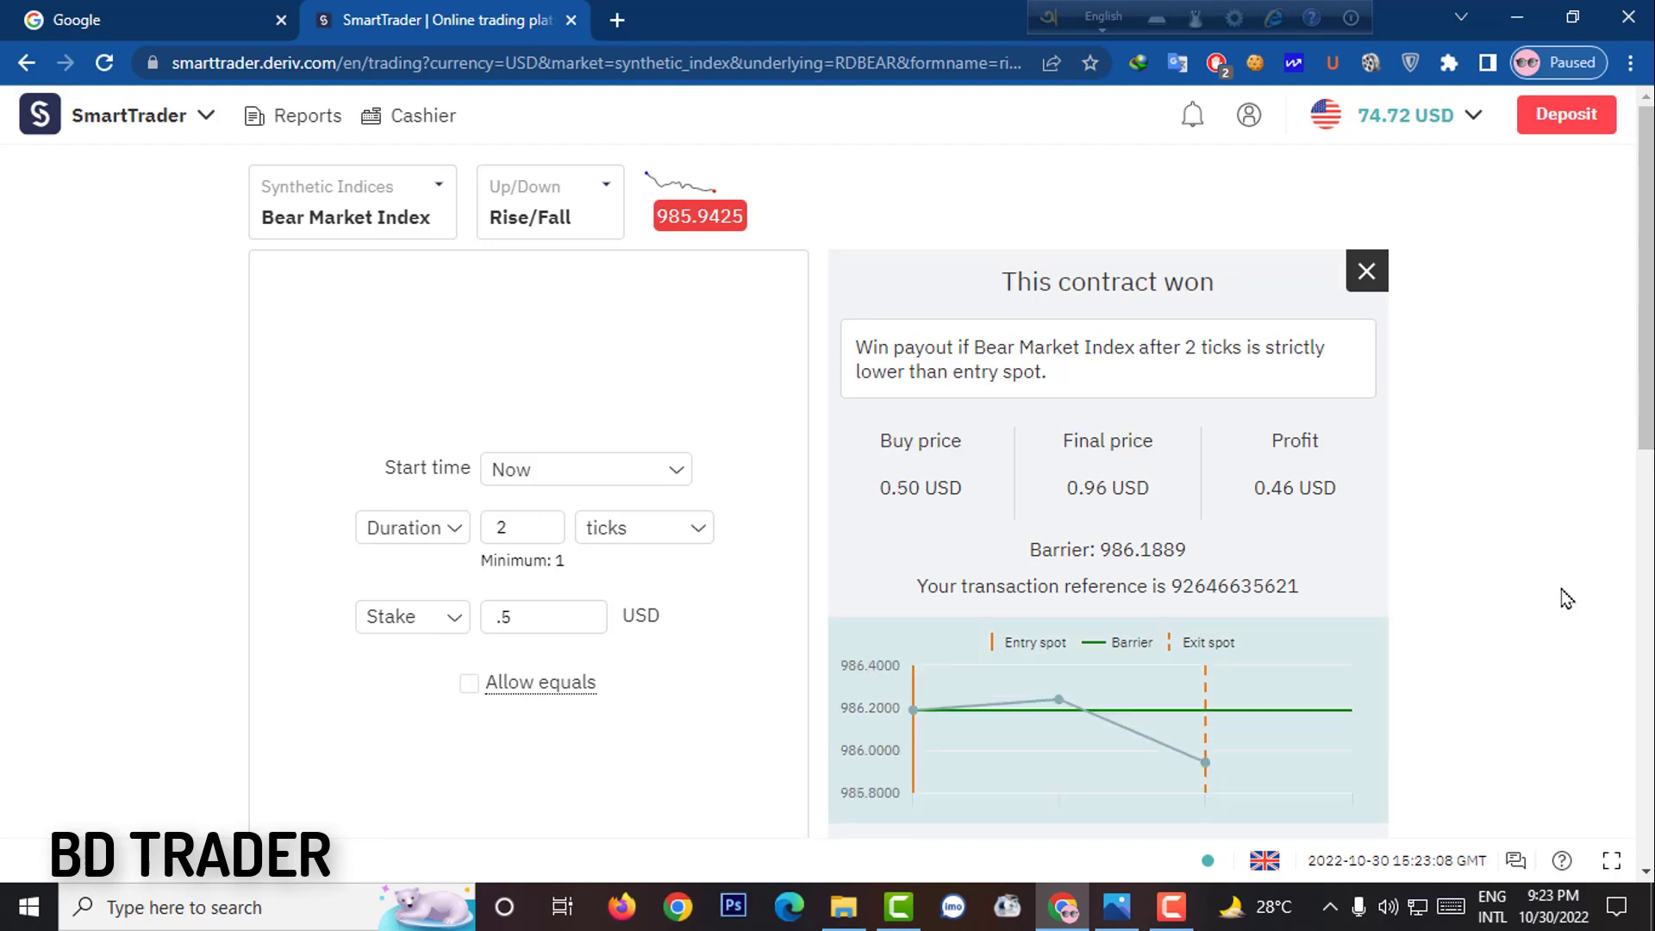
{"action": "left_click", "coordinate": [1368, 274]}
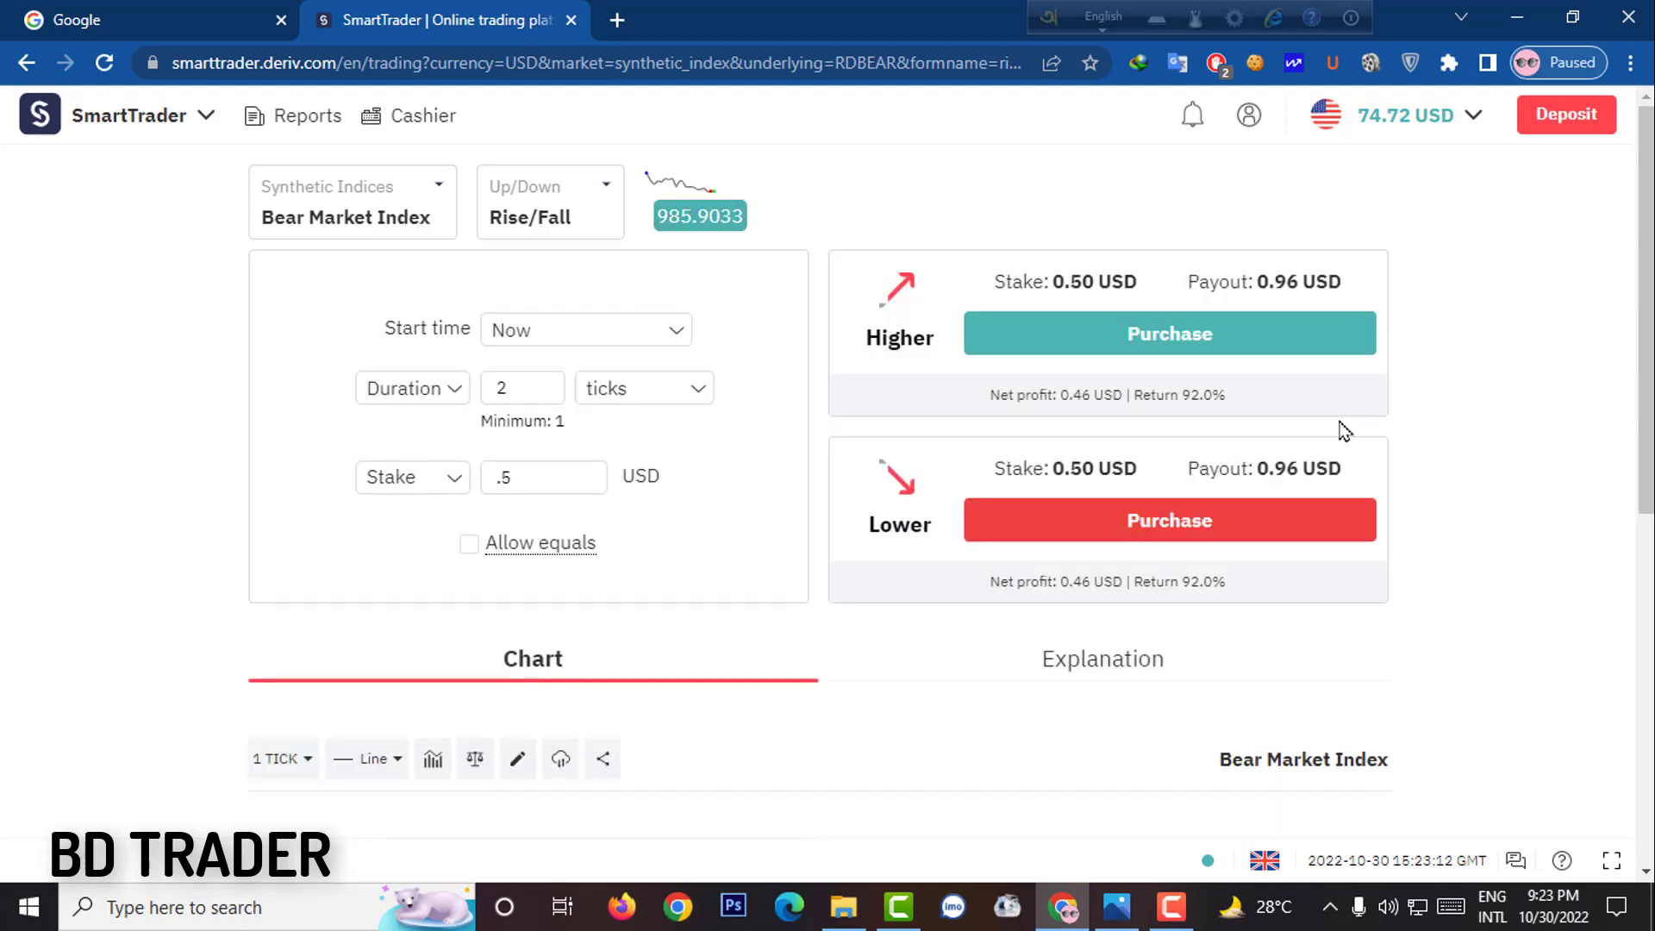
{"action": "left_click", "coordinate": [1229, 355]}
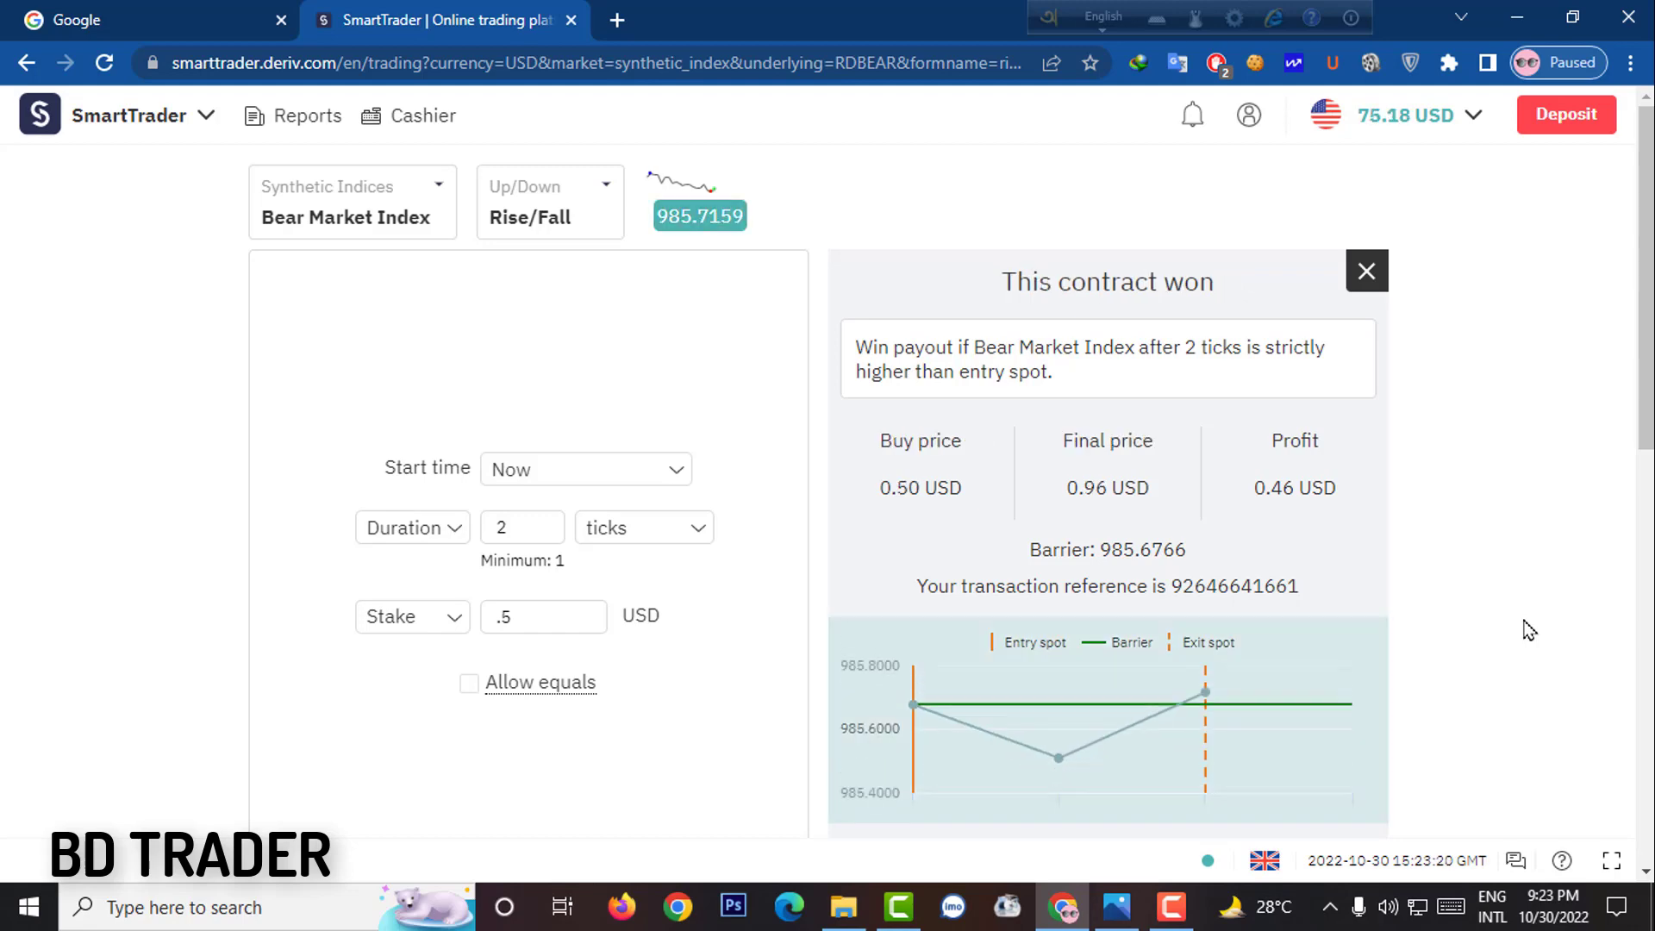
{"action": "left_click", "coordinate": [1367, 273]}
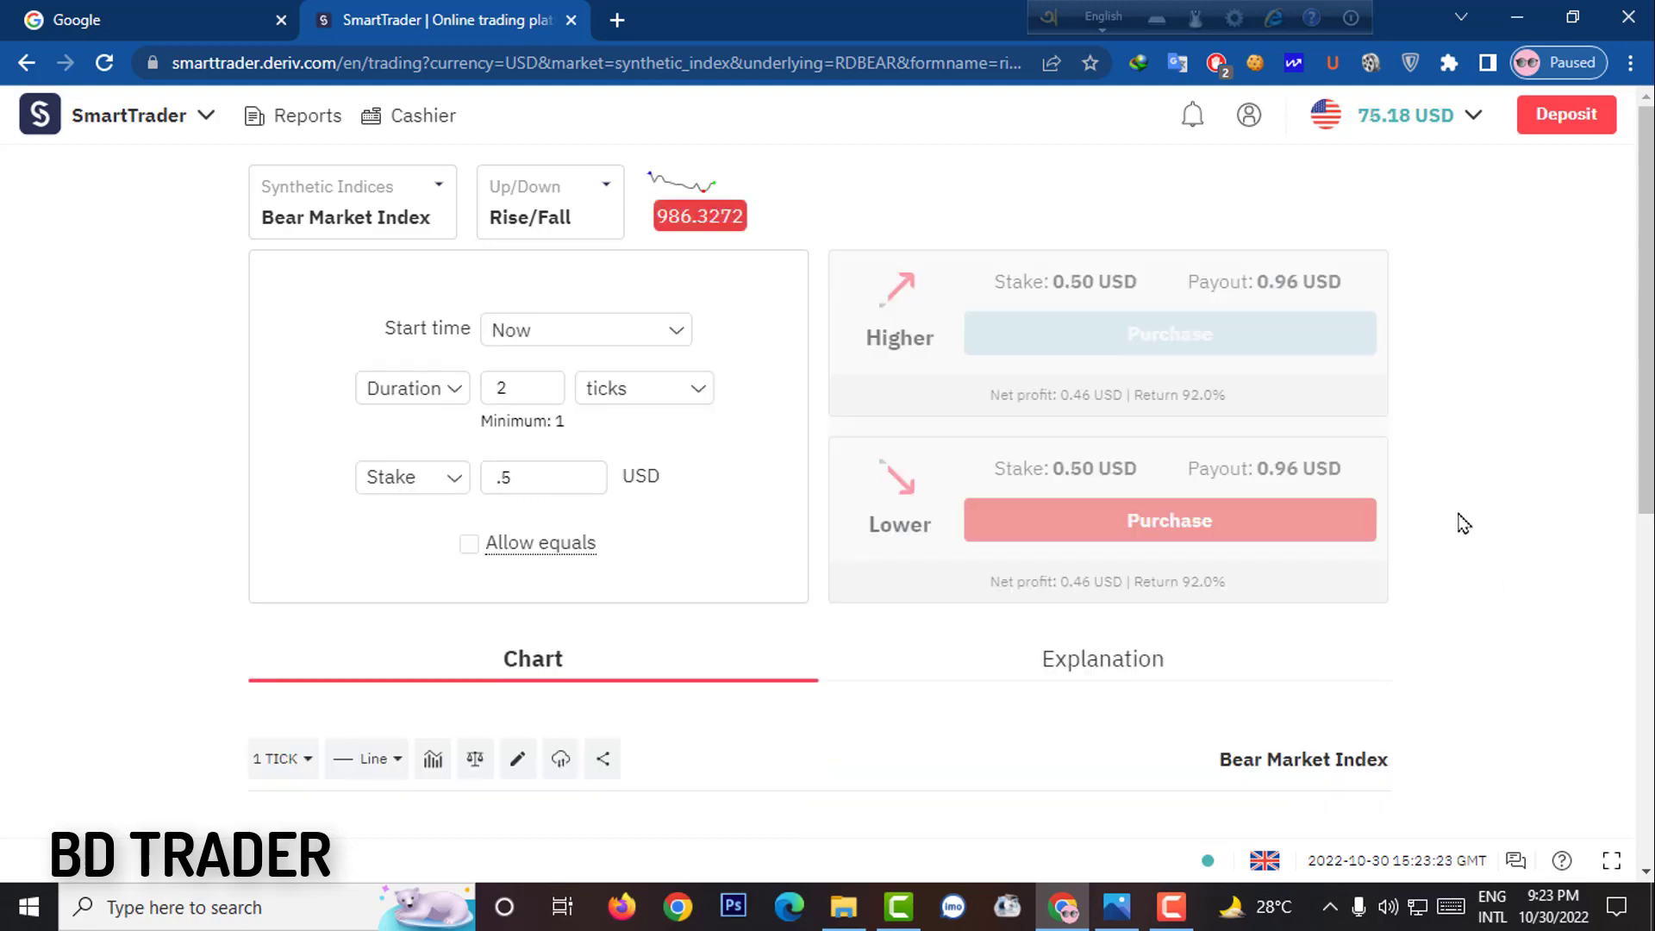
- Log out using the account balance dropdown at the top right
{"action": "left_click", "coordinate": [1476, 120]}
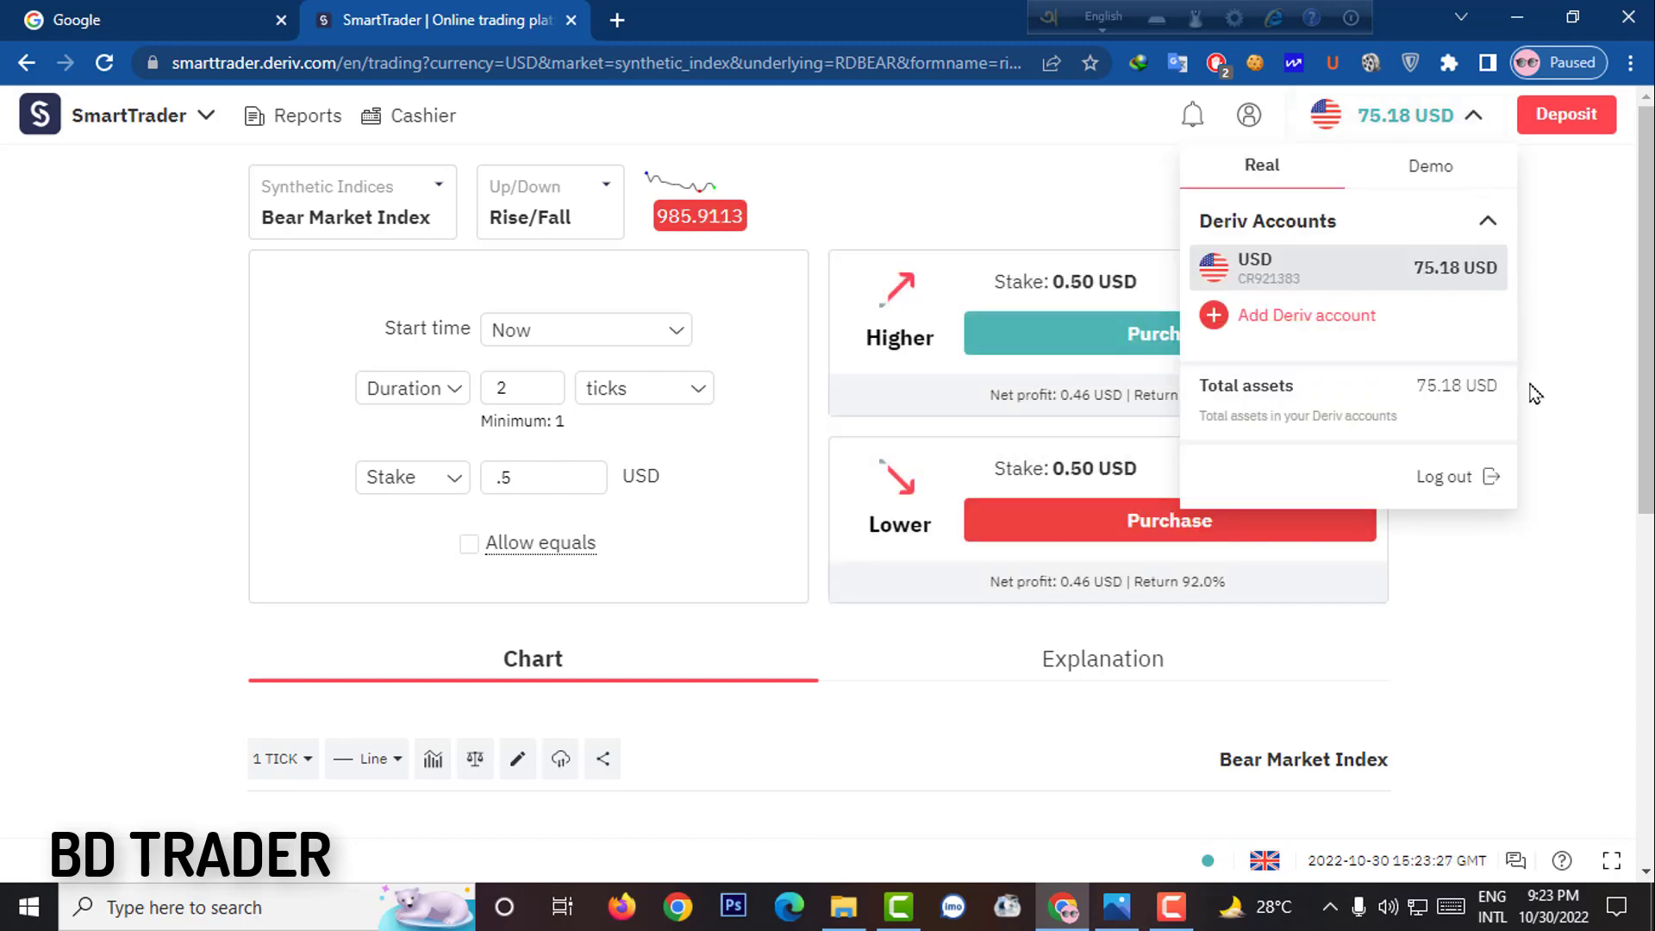
{"action": "left_click", "coordinate": [1464, 480]}
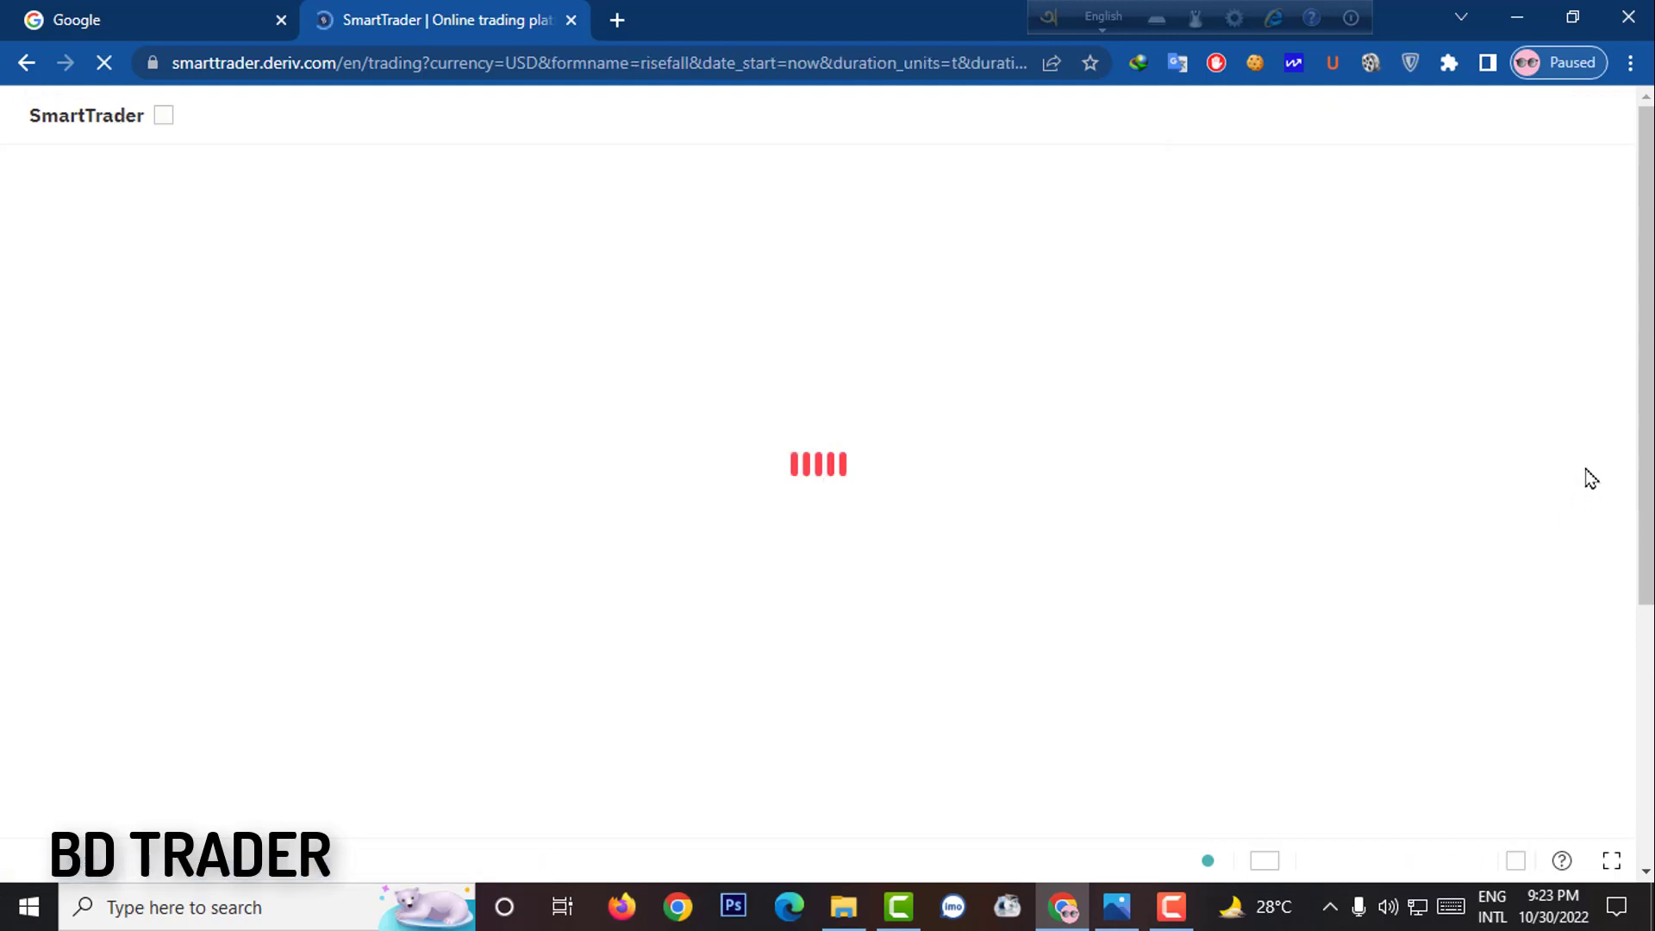